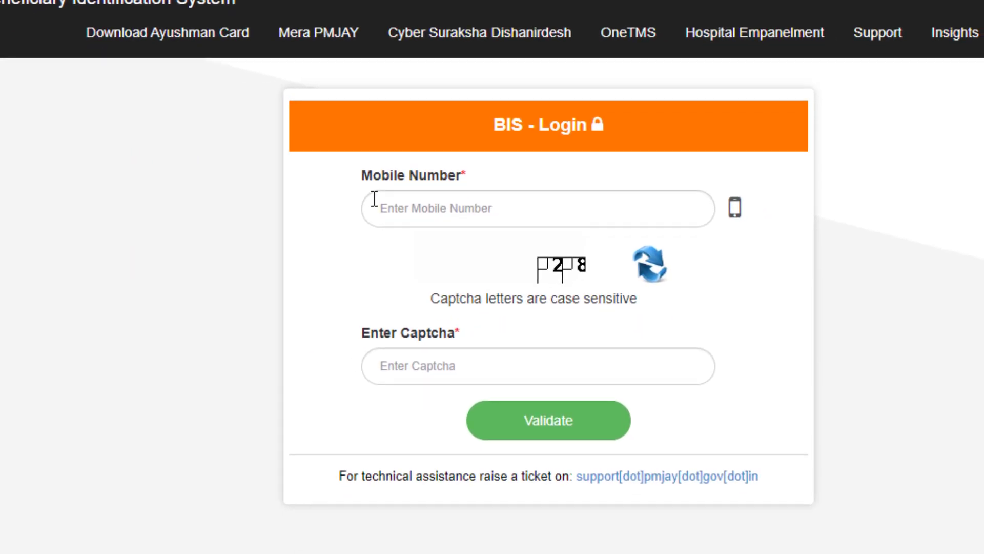
# Point out the empty Mobile Number and Captcha fields on the BIS Login page
pyautogui.moveTo(351, 175); pyautogui.dragTo(428, 193)
pyautogui.moveTo(392, 331); pyautogui.dragTo(447, 335)
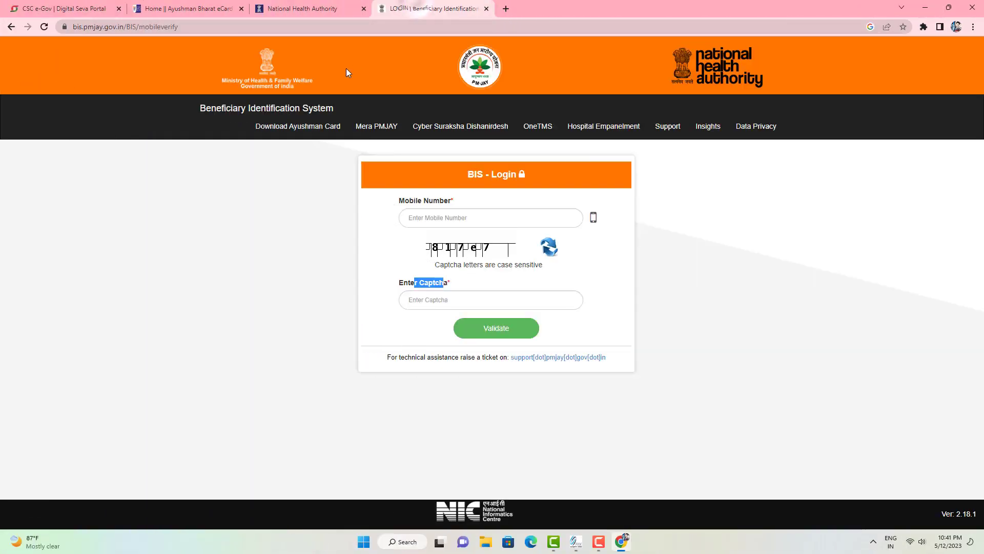
# From the National Health Authority home page, go through Register/Sign in to CSC Connect self-registration
pyautogui.click(302, 8)
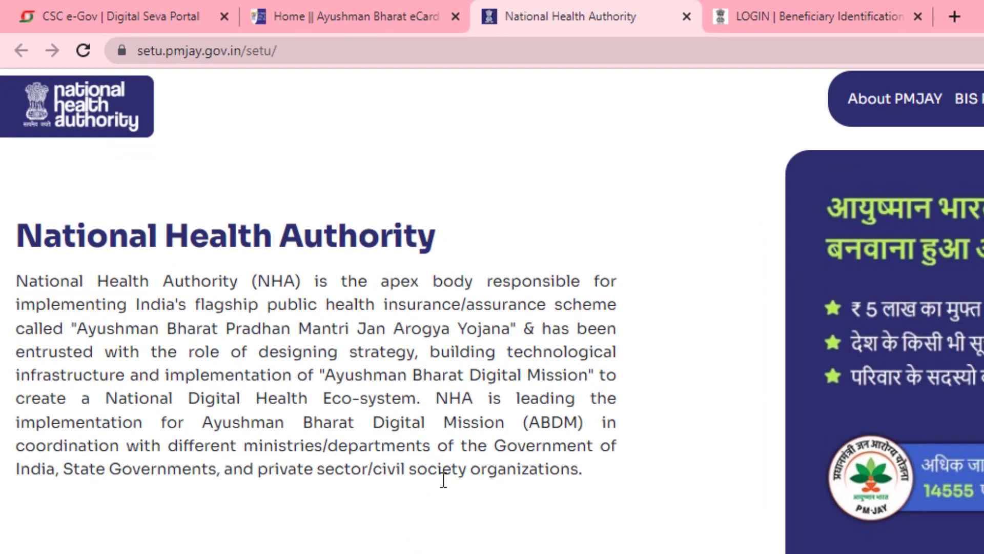
pyautogui.scroll(-5, 497, 538)
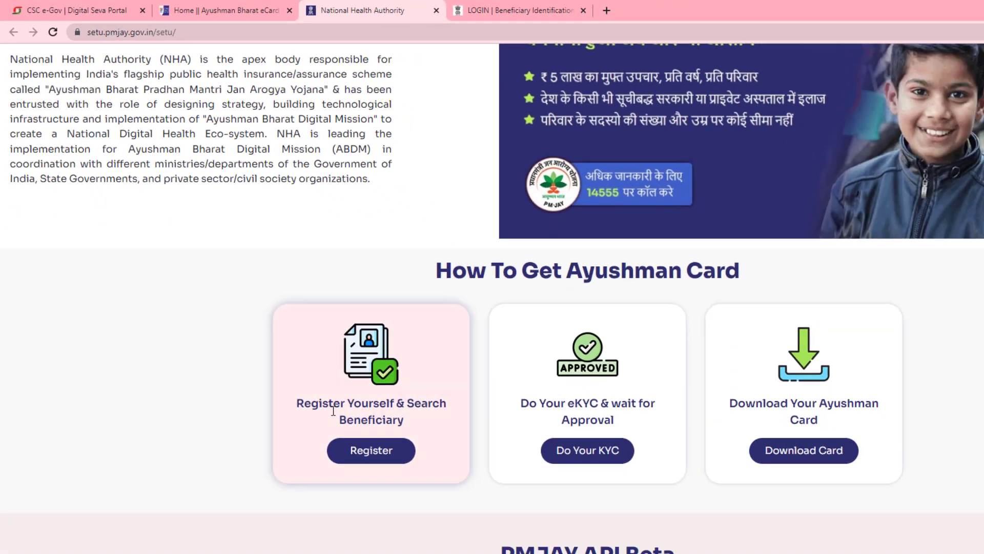
pyautogui.scroll(3, 317, 408)
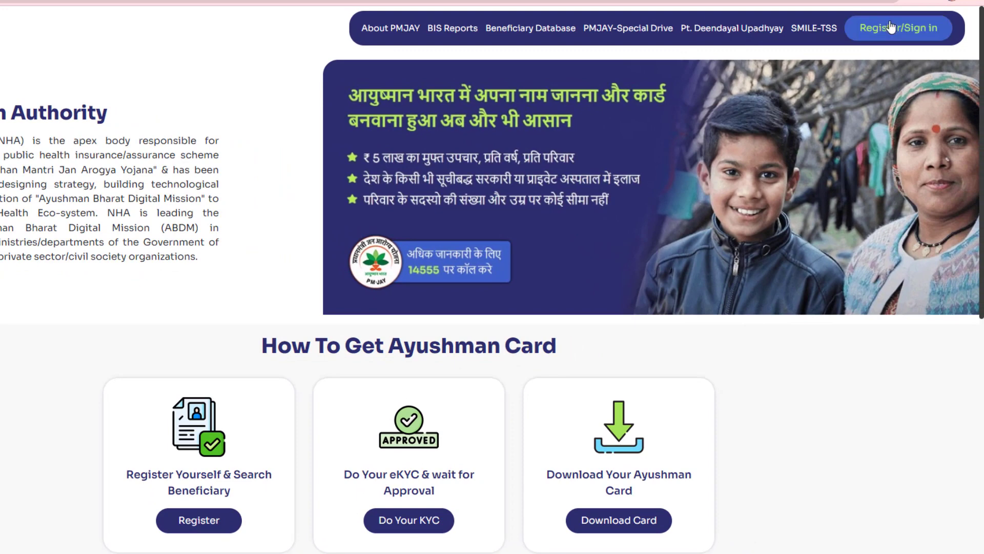
pyautogui.click(912, 39)
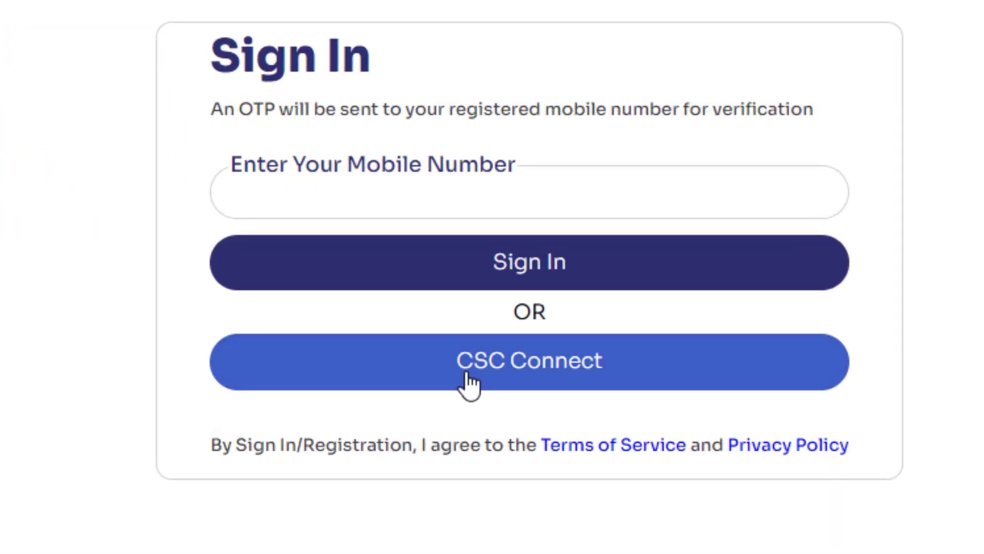
pyautogui.click(680, 365)
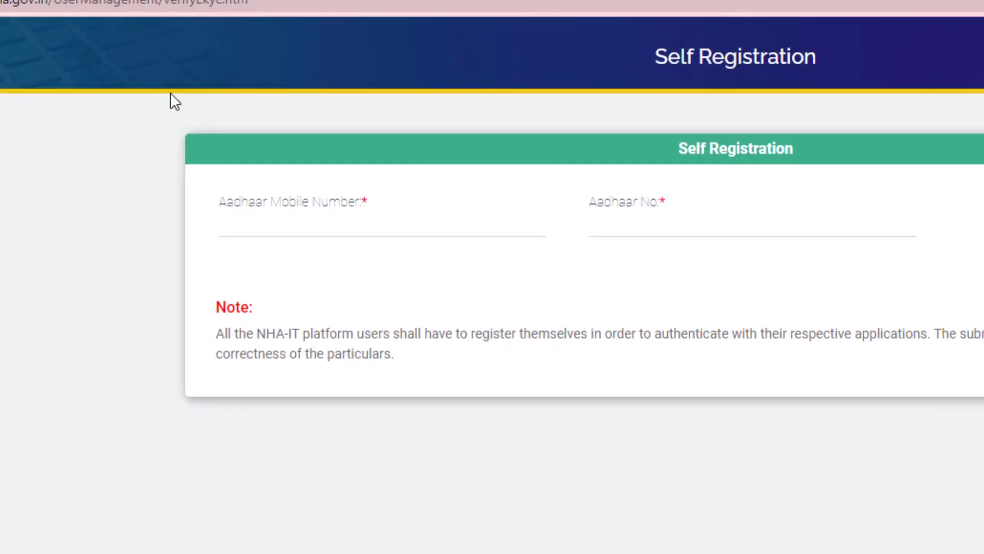
# Enter the Aadhaar mobile number and Aadhaar number, then submit to request an OTP
pyautogui.moveTo(223, 204); pyautogui.dragTo(350, 204)
pyautogui.click(381, 208)
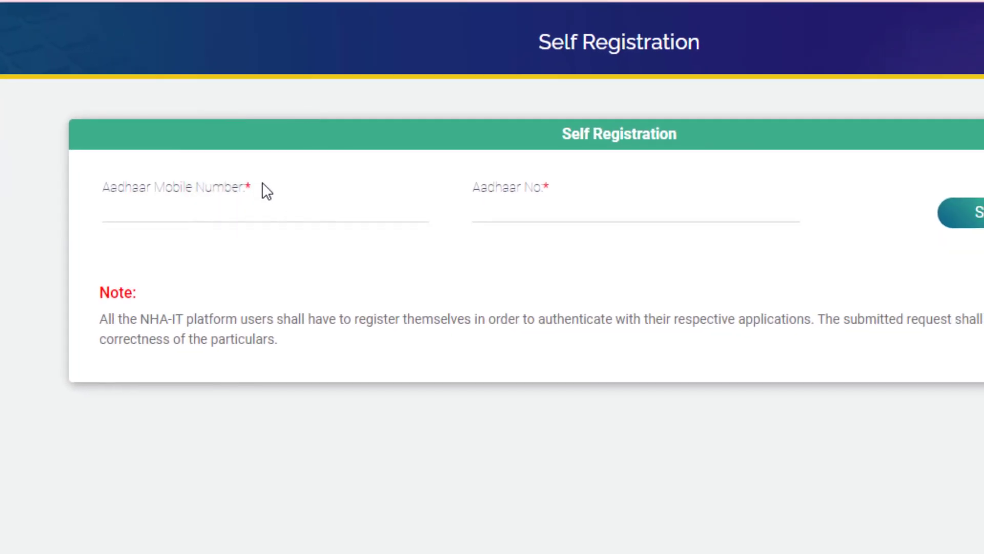
pyautogui.click(191, 212)
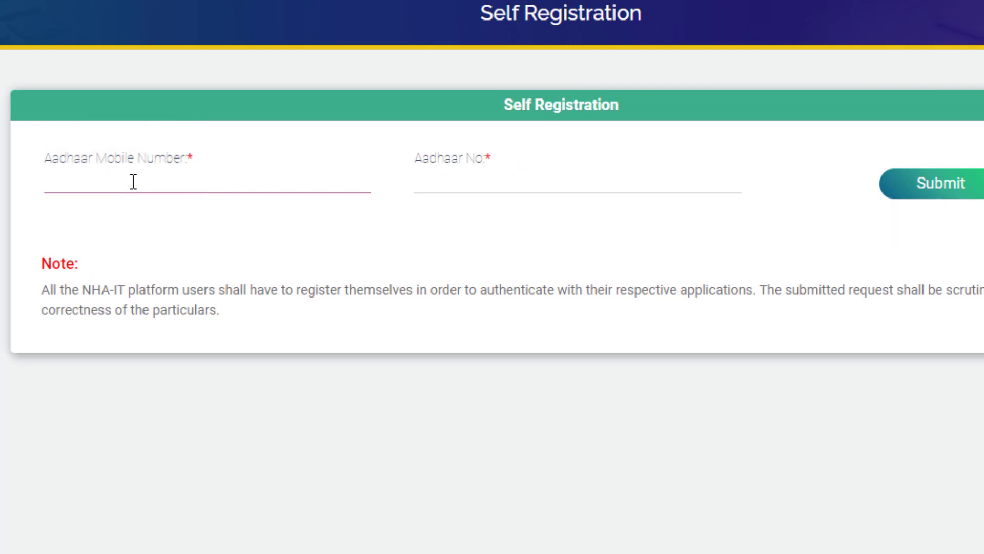
pyautogui.moveTo(521, 158); pyautogui.dragTo(430, 164)
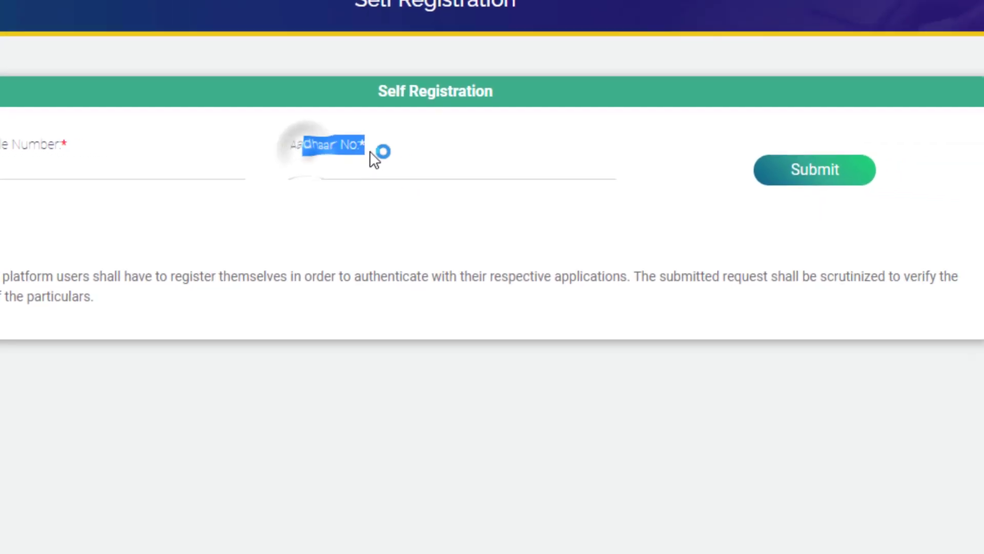
pyautogui.click(672, 154)
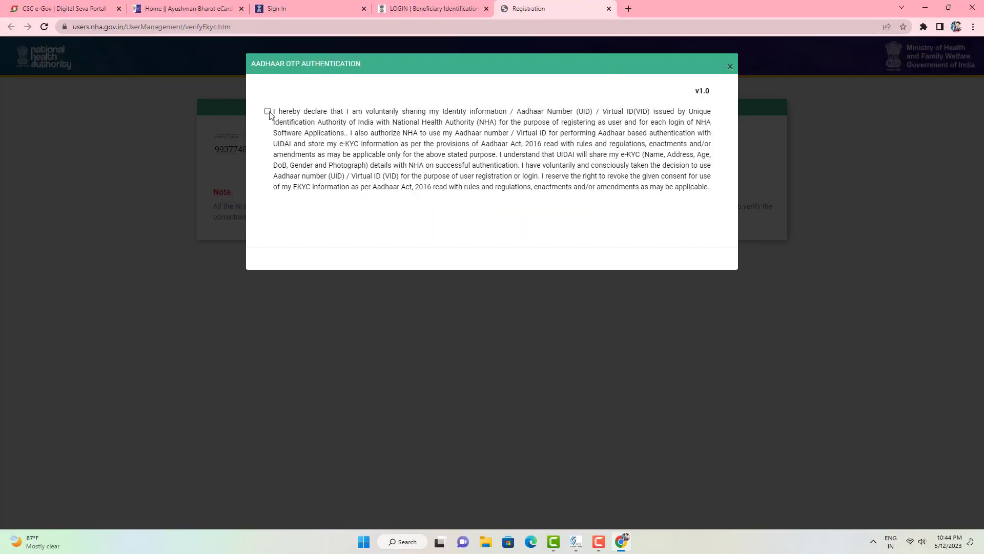
# Accept the Aadhaar consent, enter and validate the received OTP, and acknowledge the success
pyautogui.click(267, 112)
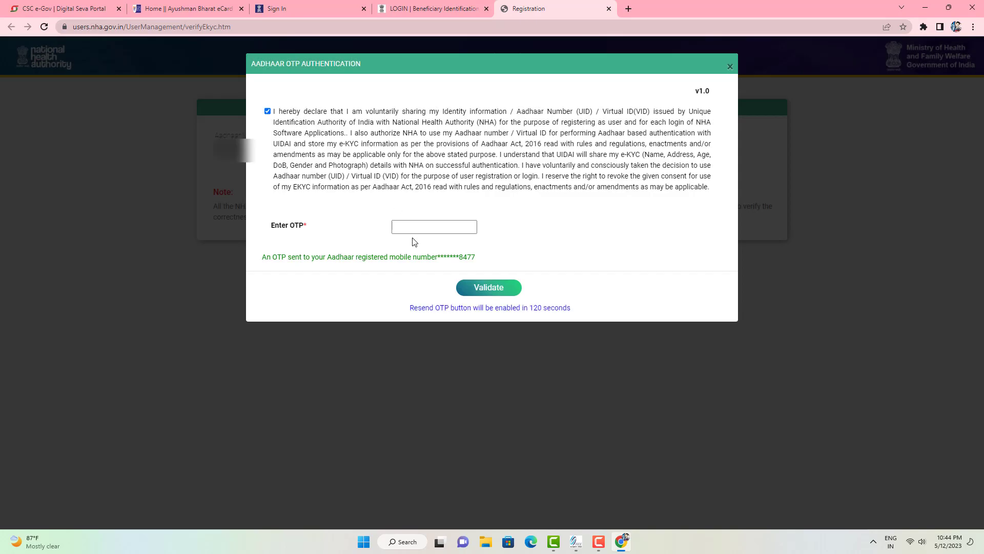
pyautogui.click(410, 227)
pyautogui.click(423, 227)
pyautogui.click(493, 291)
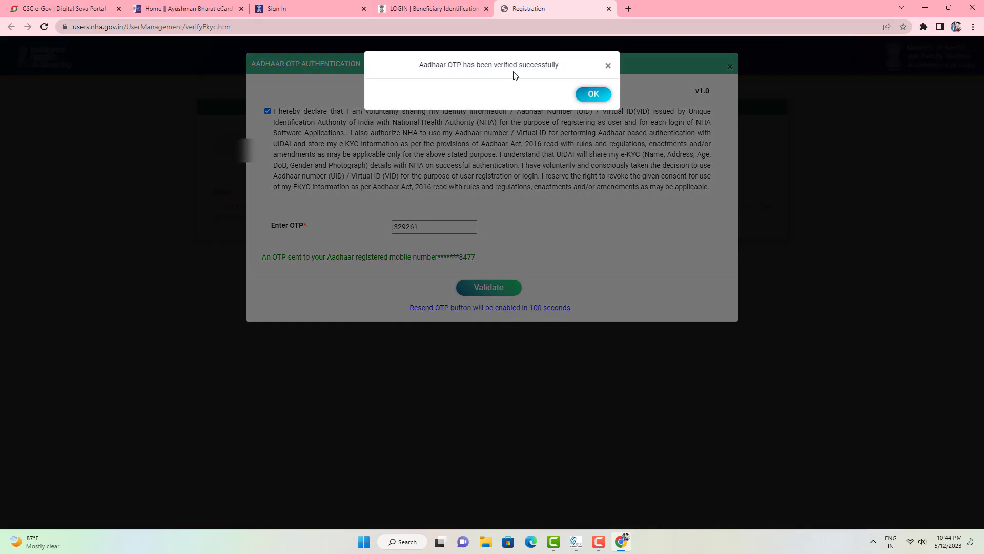
pyautogui.click(589, 93)
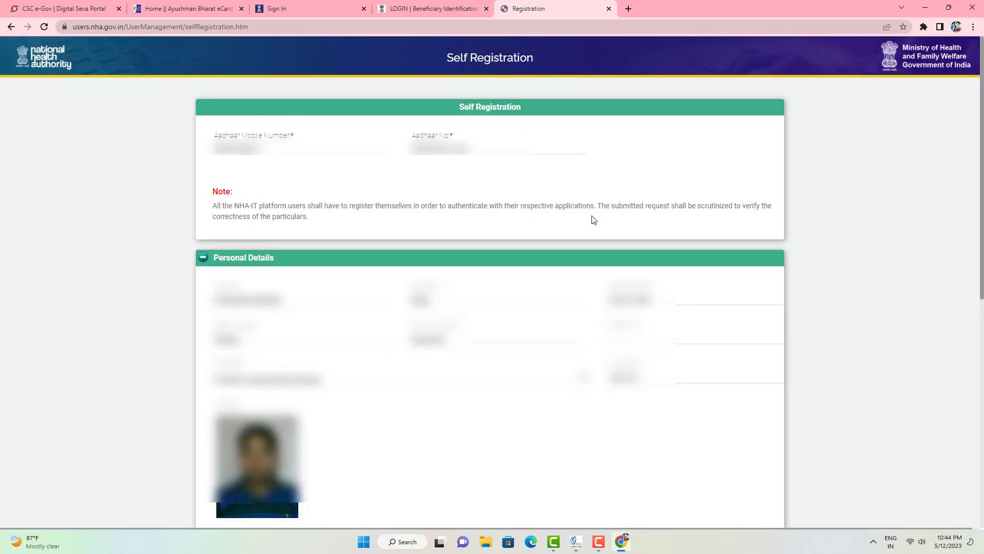
# Mark the communication address as the same as the Aadhaar address
pyautogui.scroll(-8, 416, 370)
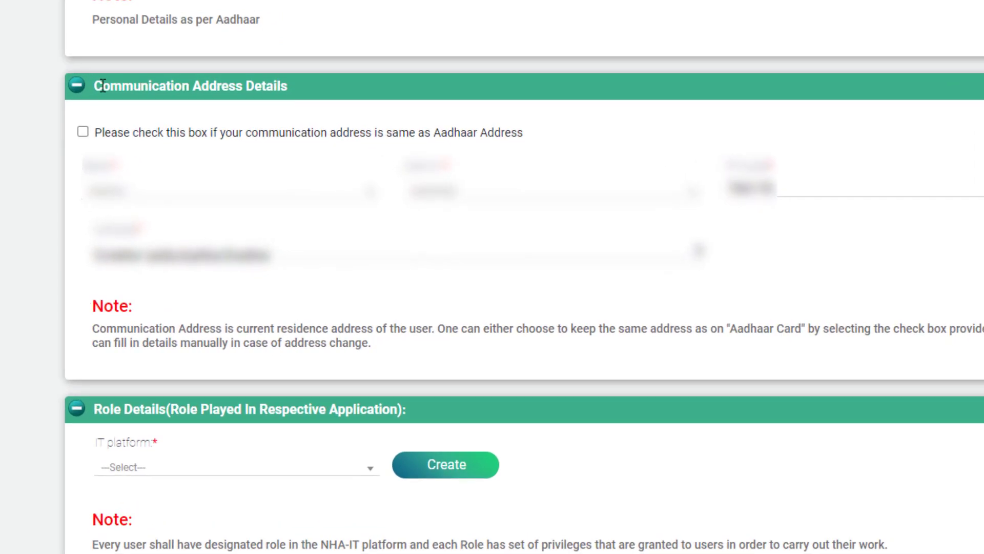
pyautogui.moveTo(219, 185); pyautogui.dragTo(306, 185)
pyautogui.moveTo(246, 86); pyautogui.dragTo(263, 87)
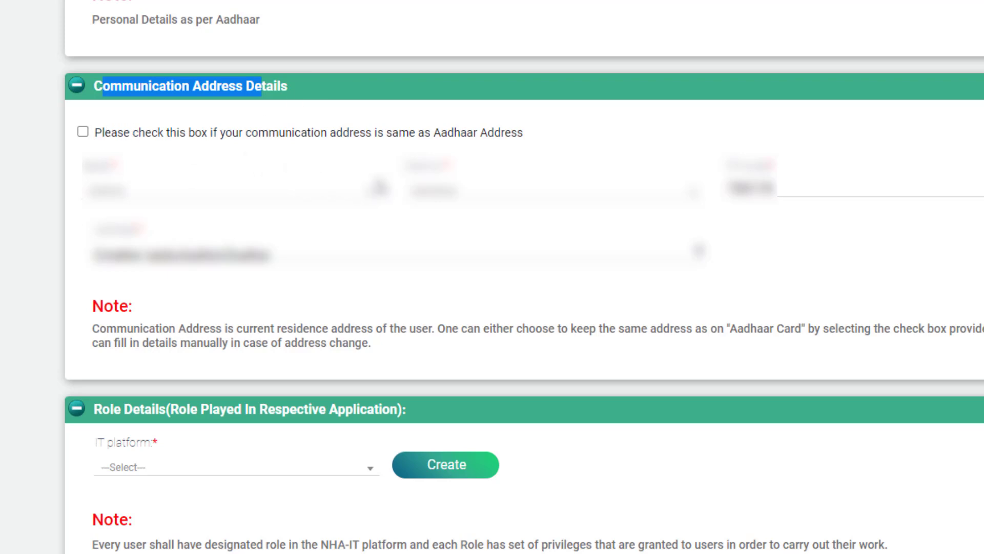
pyautogui.click(275, 204)
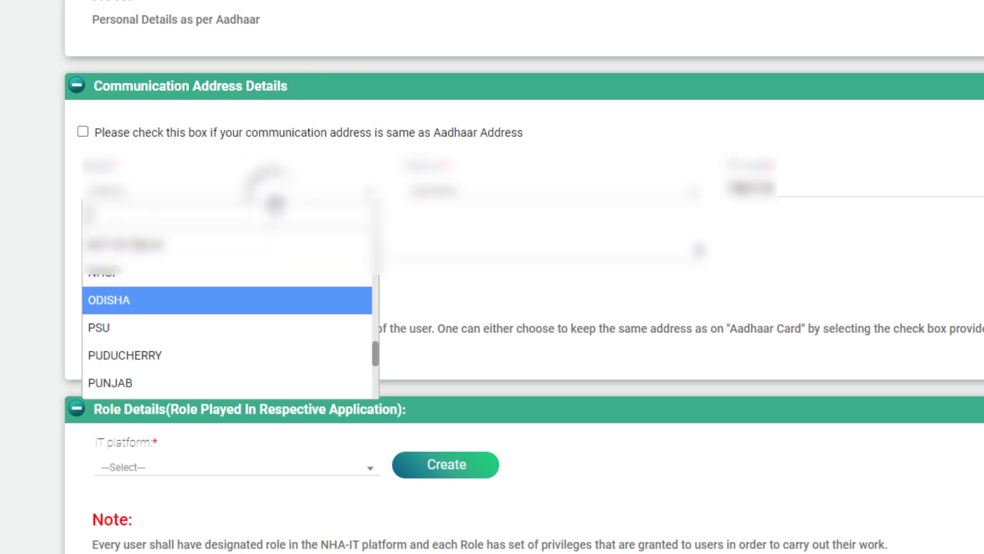
pyautogui.scroll(-3, 212, 328)
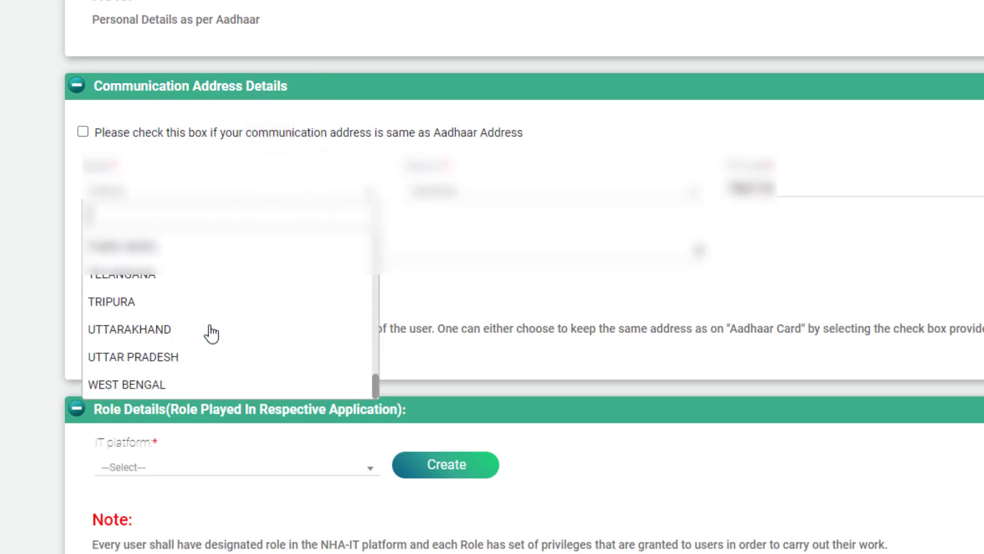
pyautogui.click(451, 194)
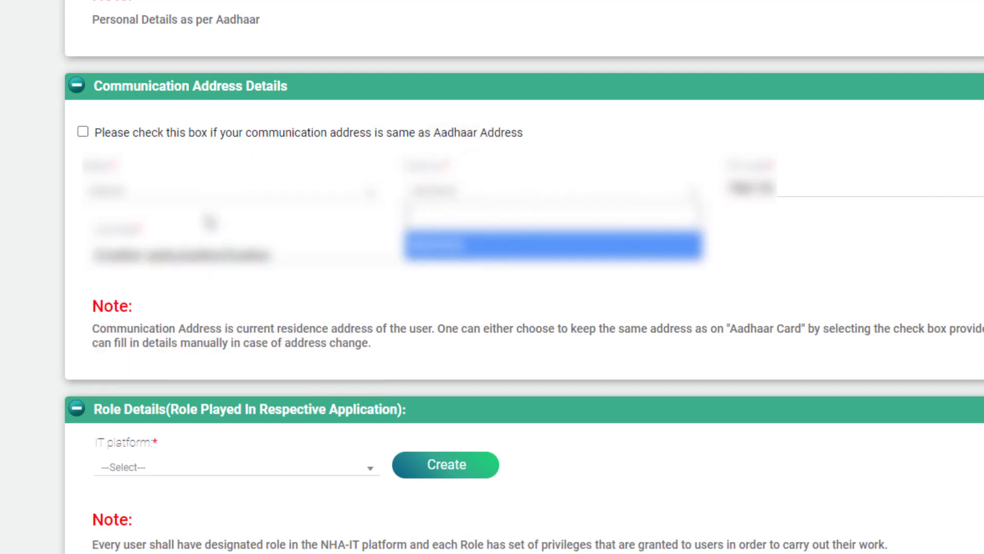
pyautogui.click(36, 167)
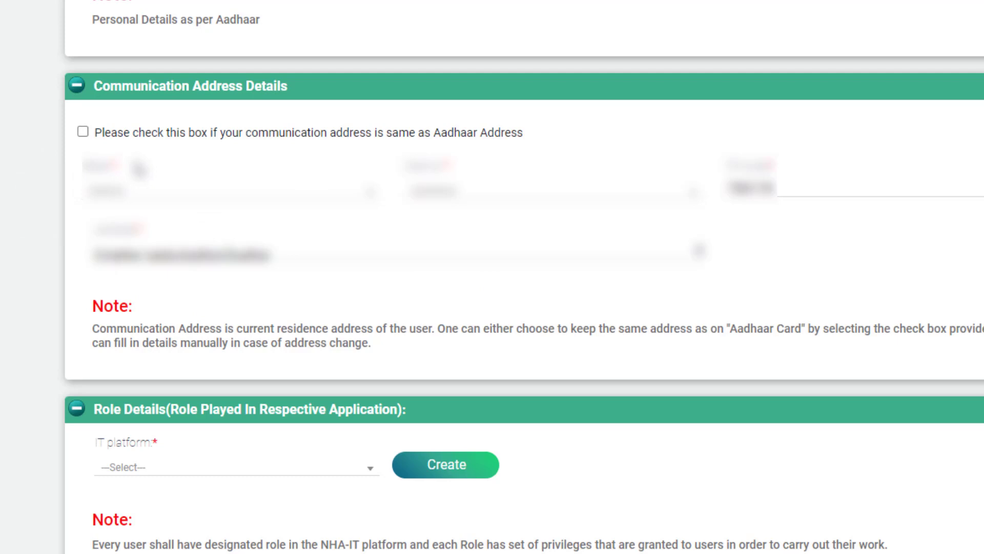
pyautogui.click(83, 132)
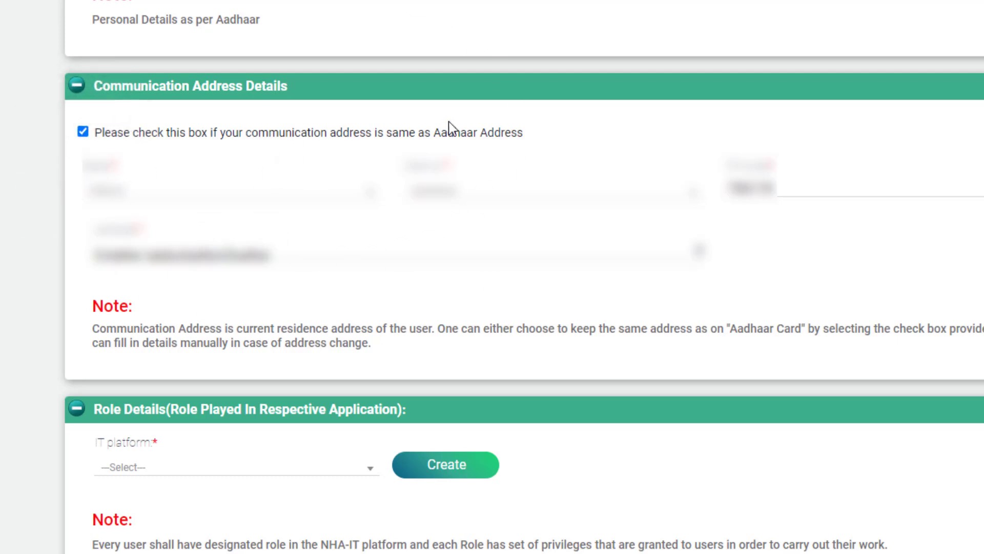
# Show the IT platform options under Role Details
pyautogui.scroll(-2, 425, 359)
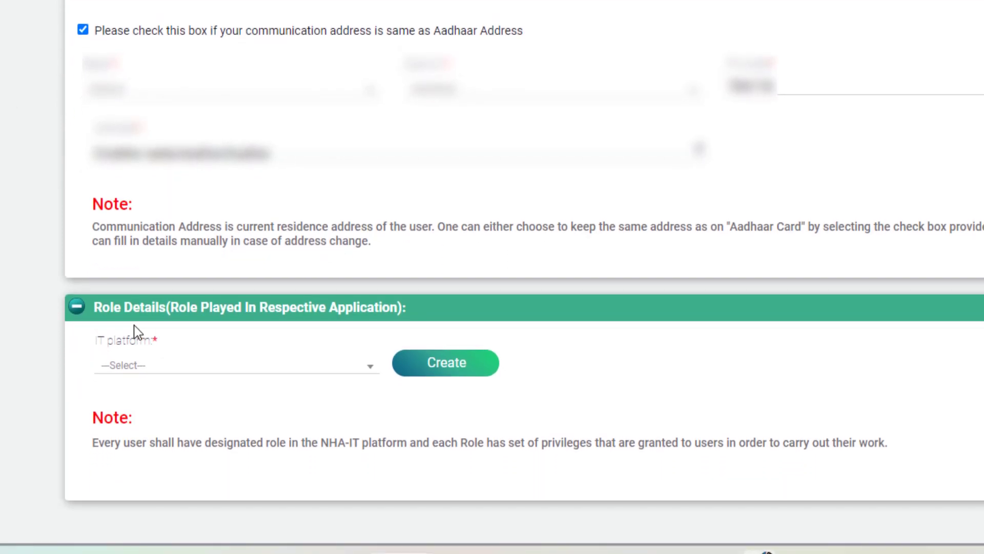
pyautogui.moveTo(104, 308); pyautogui.dragTo(365, 312)
pyautogui.click(119, 310)
pyautogui.click(173, 379)
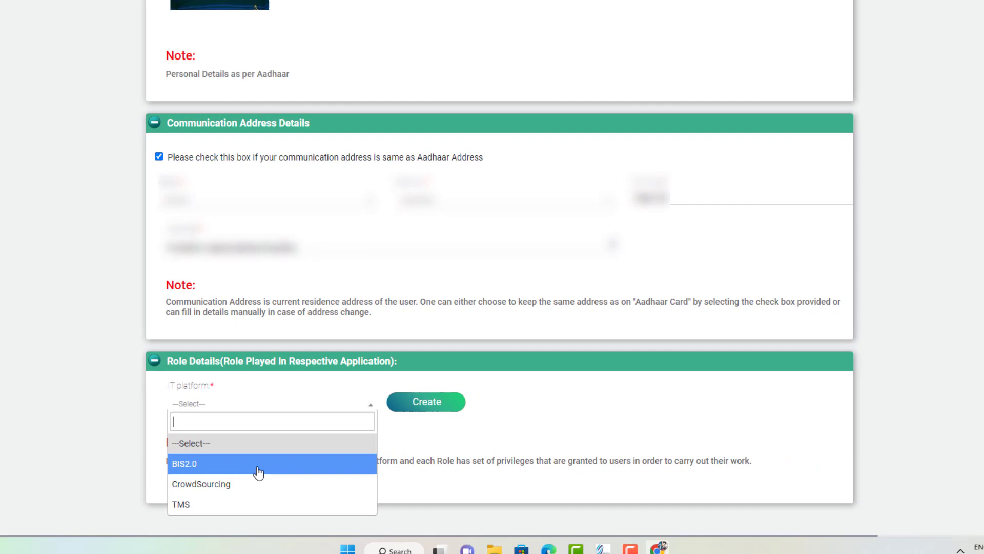
# Choose BIS2.0 as the IT platform and CSC USER as the role
pyautogui.click(193, 464)
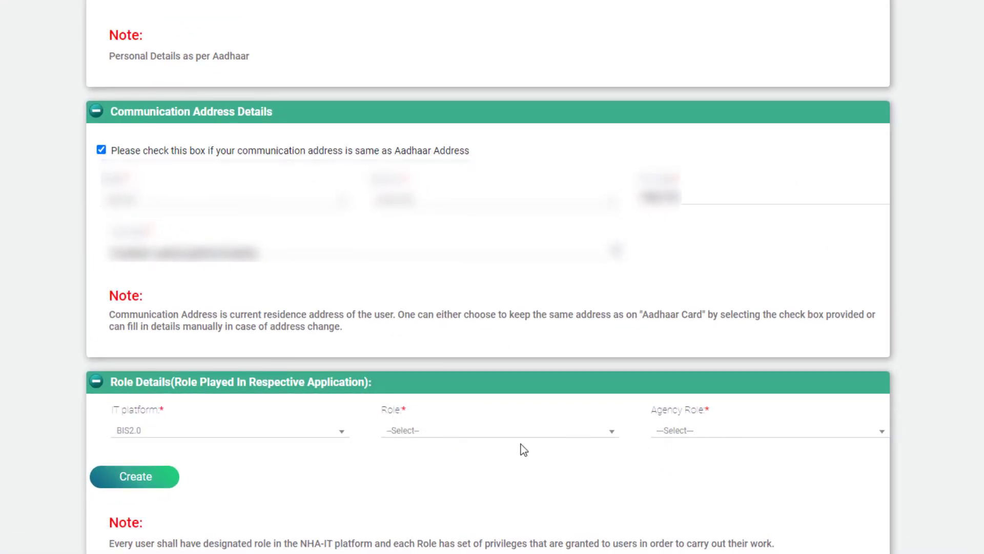
pyautogui.click(435, 437)
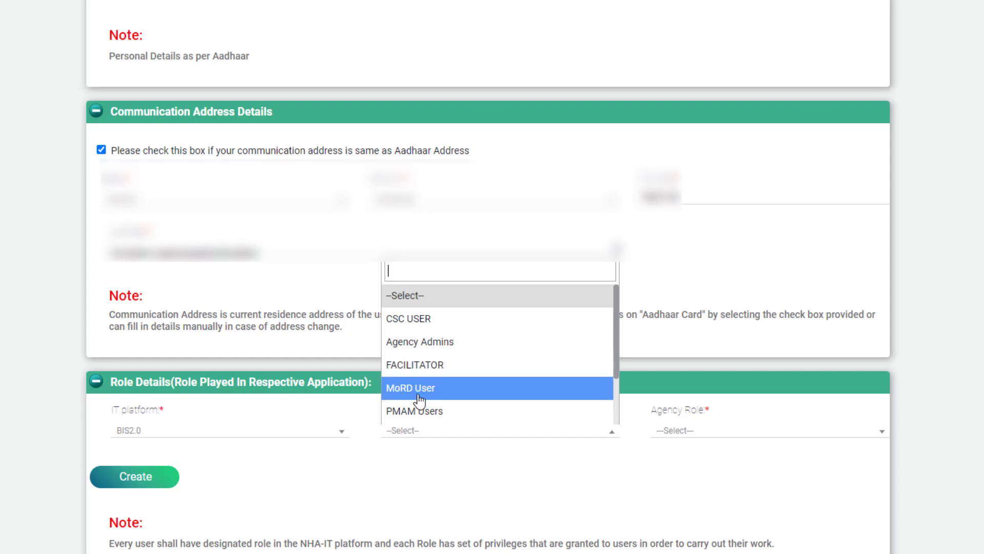
pyautogui.scroll(-2, 440, 414)
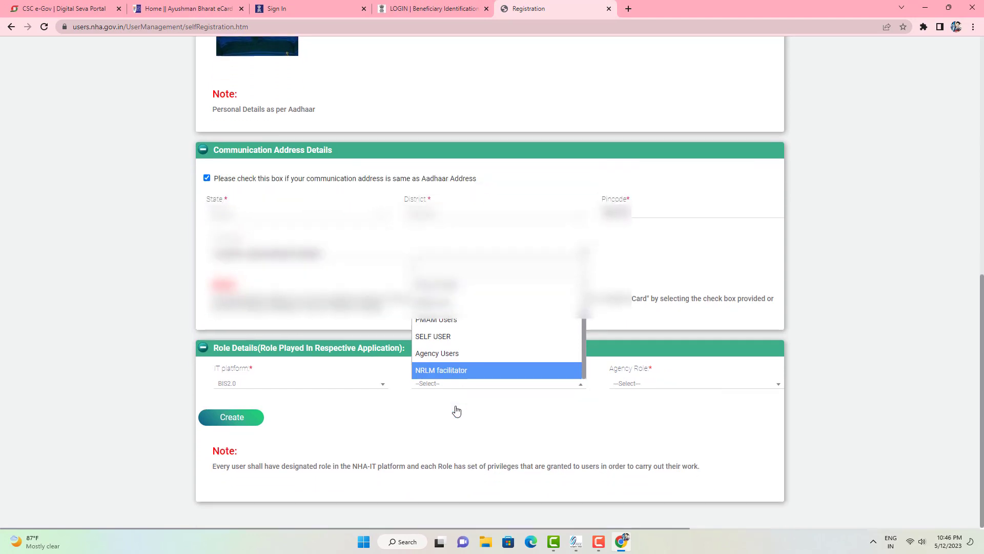
pyautogui.scroll(1, 456, 429)
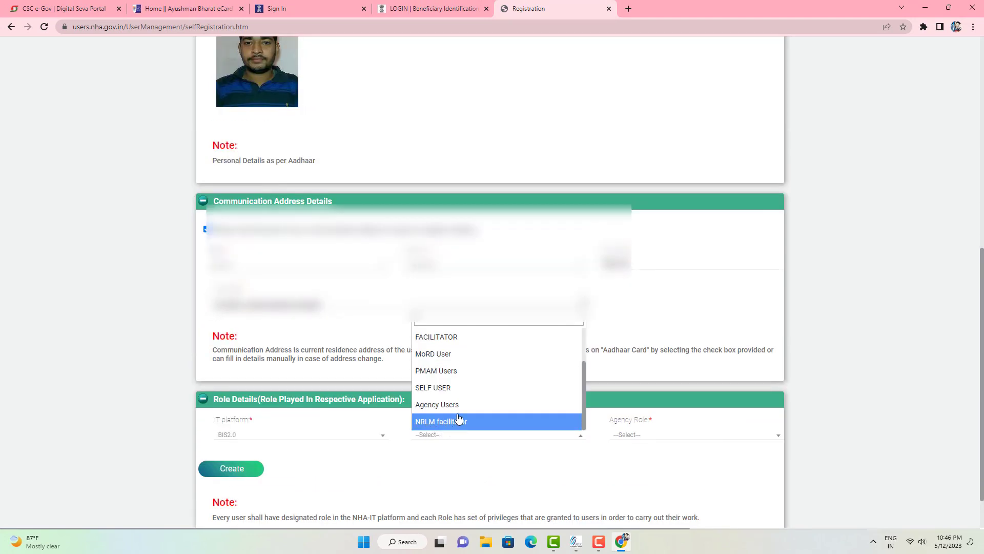
pyautogui.scroll(2, 487, 406)
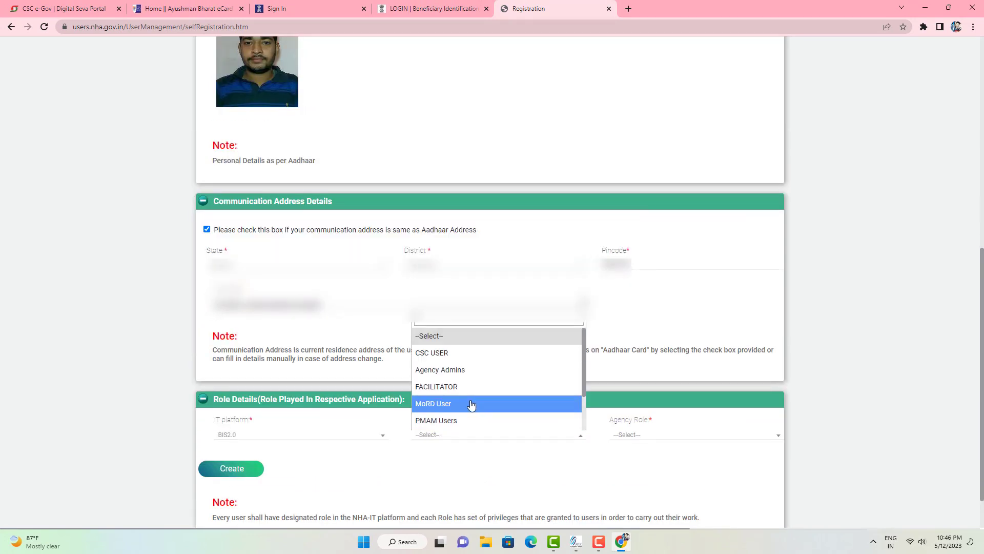
pyautogui.scroll(-2, 470, 405)
pyautogui.scroll(2, 464, 384)
pyautogui.scroll(-2, 456, 390)
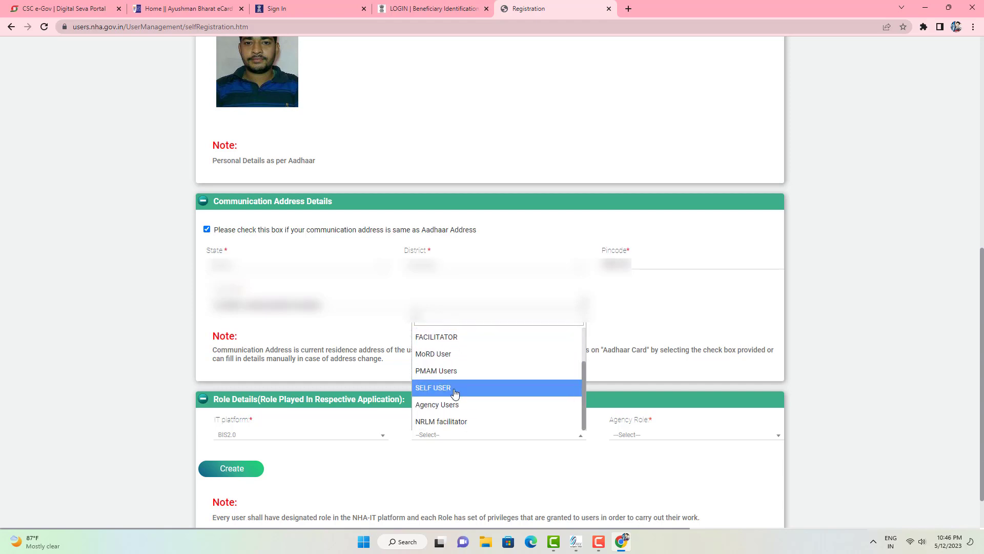
pyautogui.scroll(2, 452, 393)
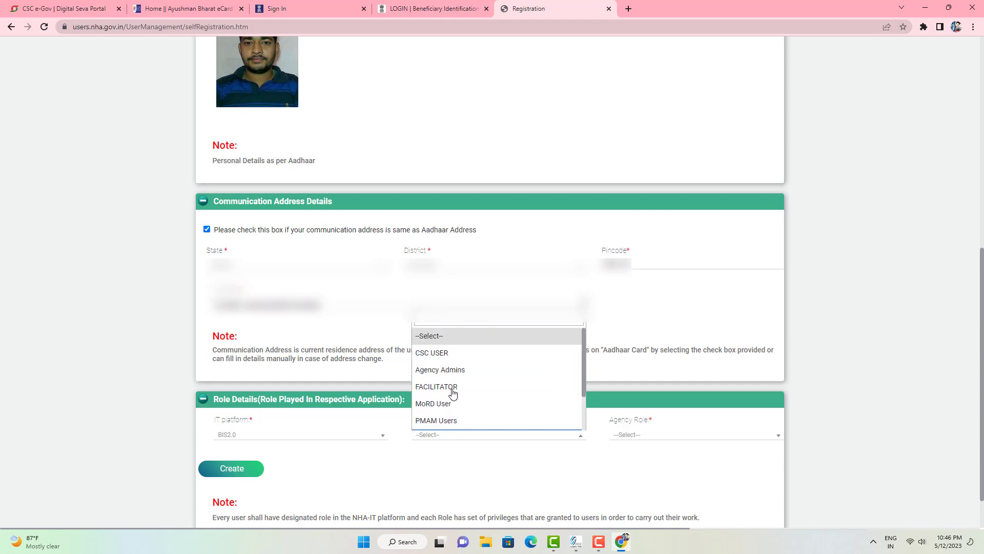
pyautogui.click(464, 361)
# Enter the desired login name for the new account
pyautogui.scroll(-1, 482, 396)
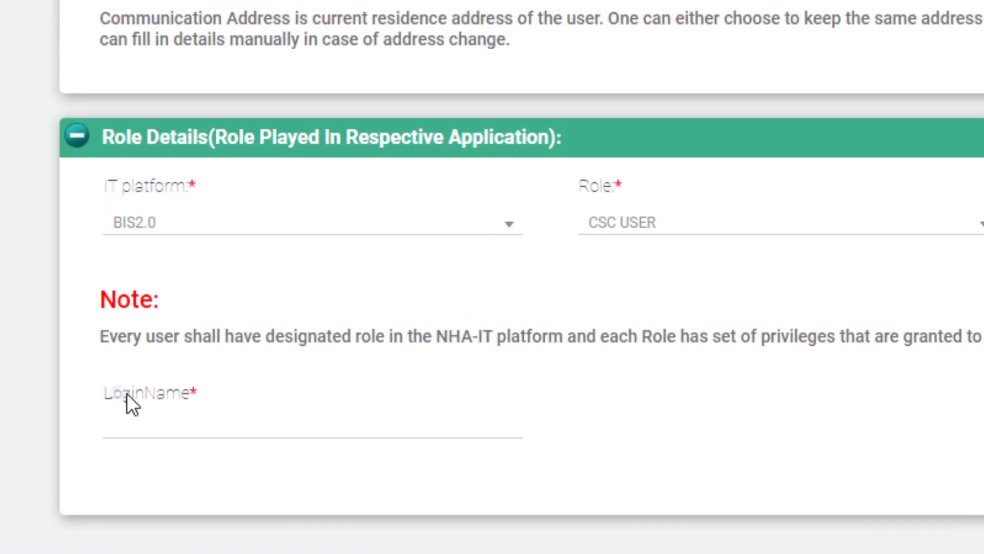
pyautogui.moveTo(111, 402); pyautogui.dragTo(200, 430)
pyautogui.click(200, 430)
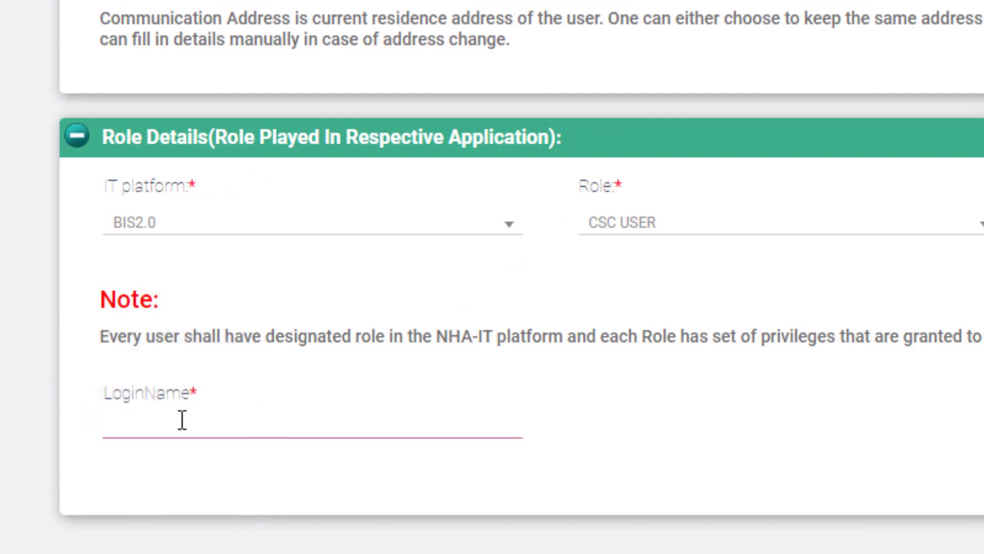
pyautogui.write('Techni')
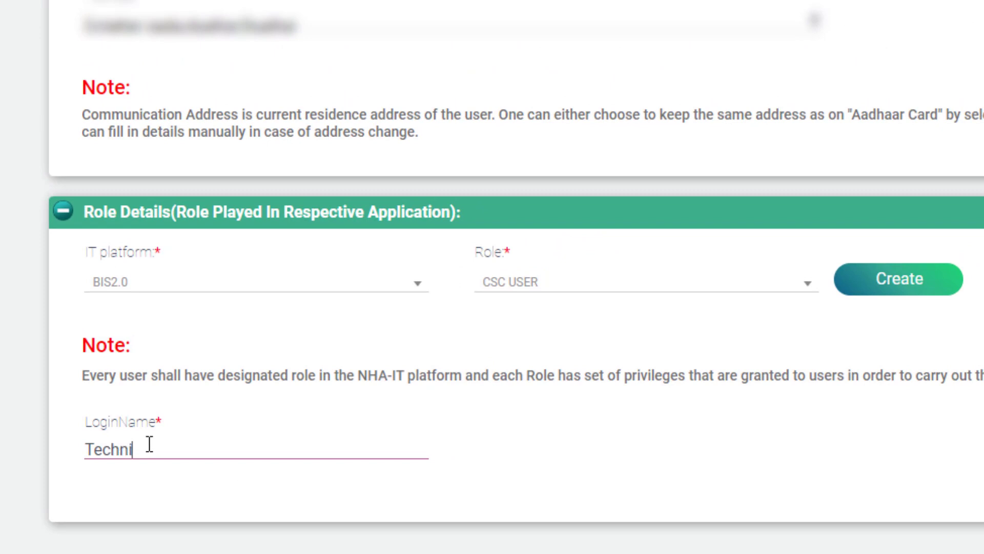
pyautogui.write('her')
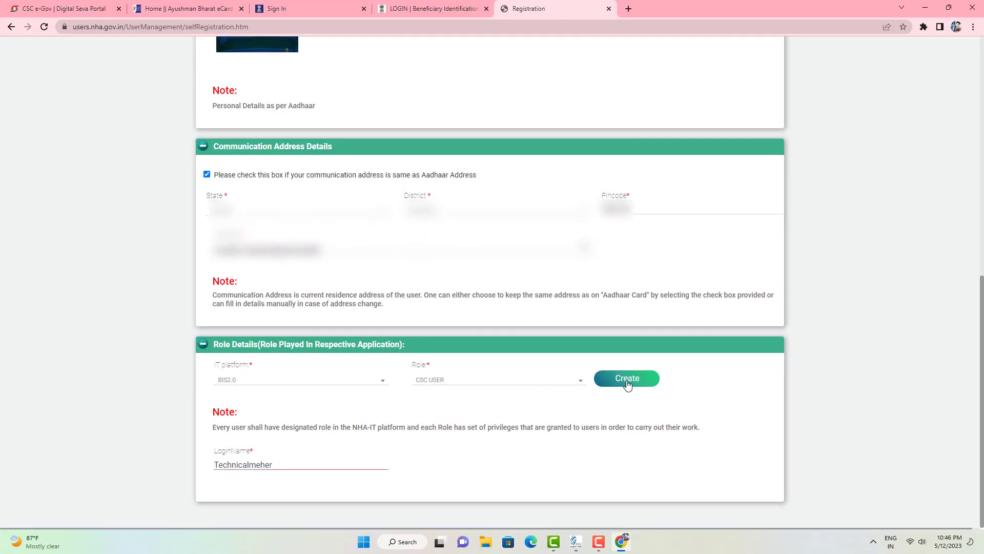
# Create the CSC USER login, dismiss the save-address and confirmation prompts, and open Admin Login
pyautogui.click(628, 379)
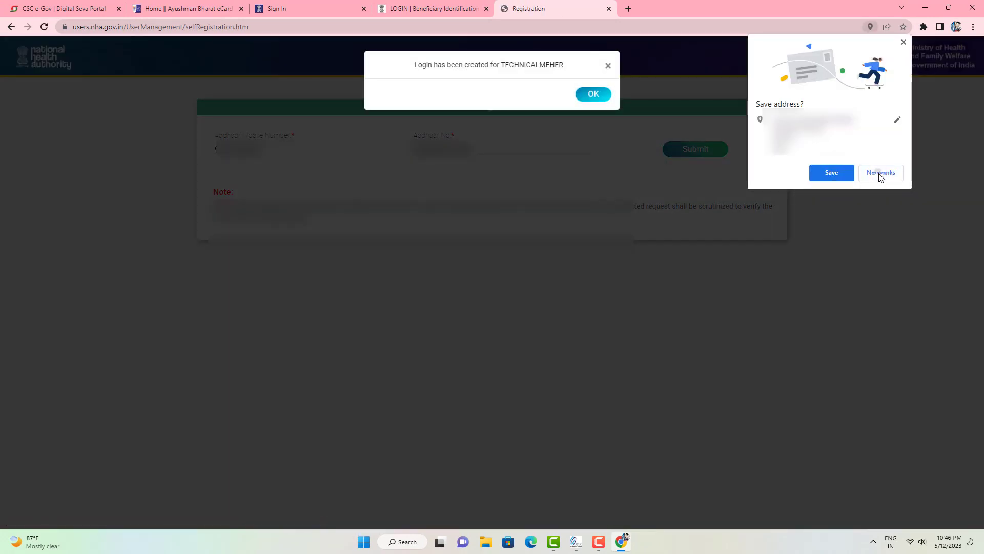
pyautogui.click(881, 172)
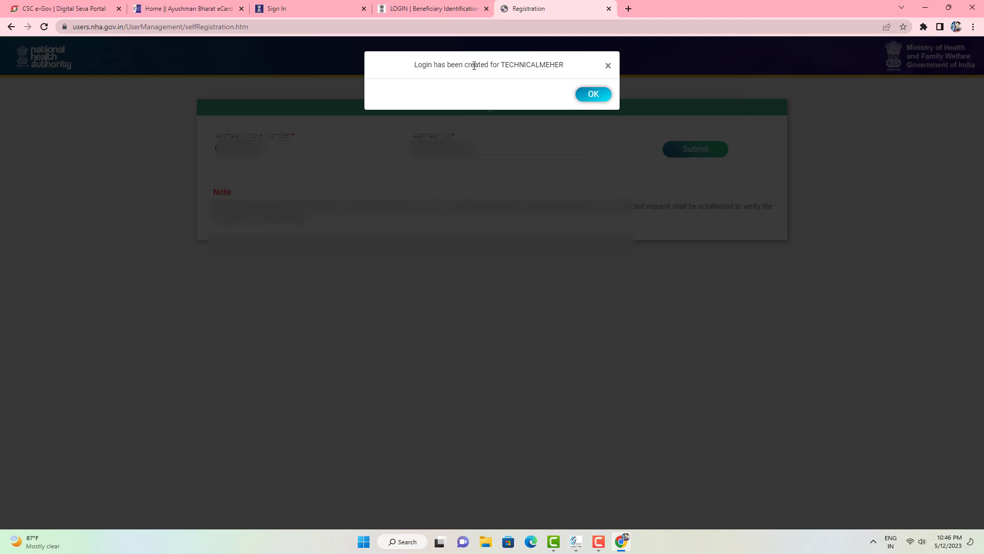
pyautogui.doubleClick(506, 63)
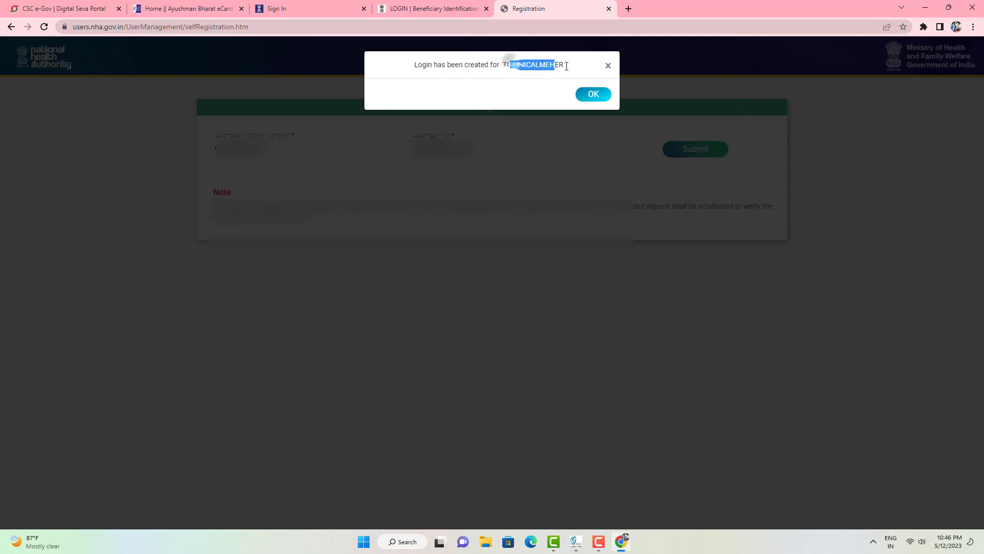
pyautogui.click(594, 94)
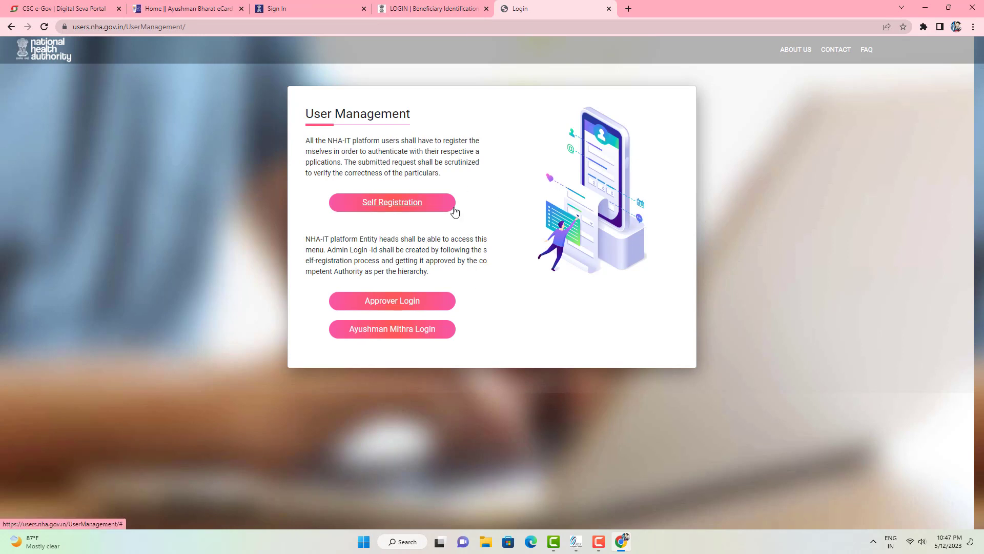
pyautogui.click(403, 302)
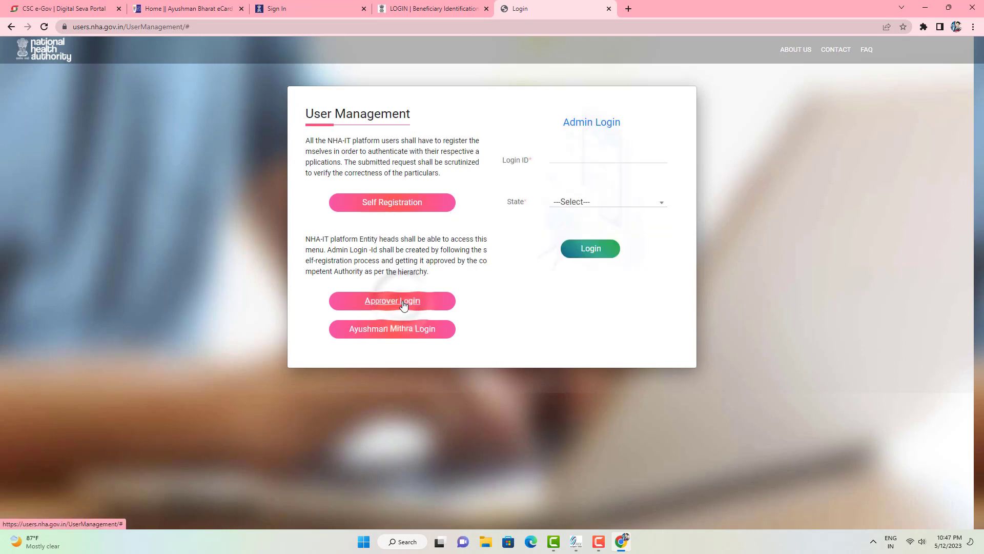
# Enter the newly created login ID in the Admin Login form
pyautogui.click(576, 157)
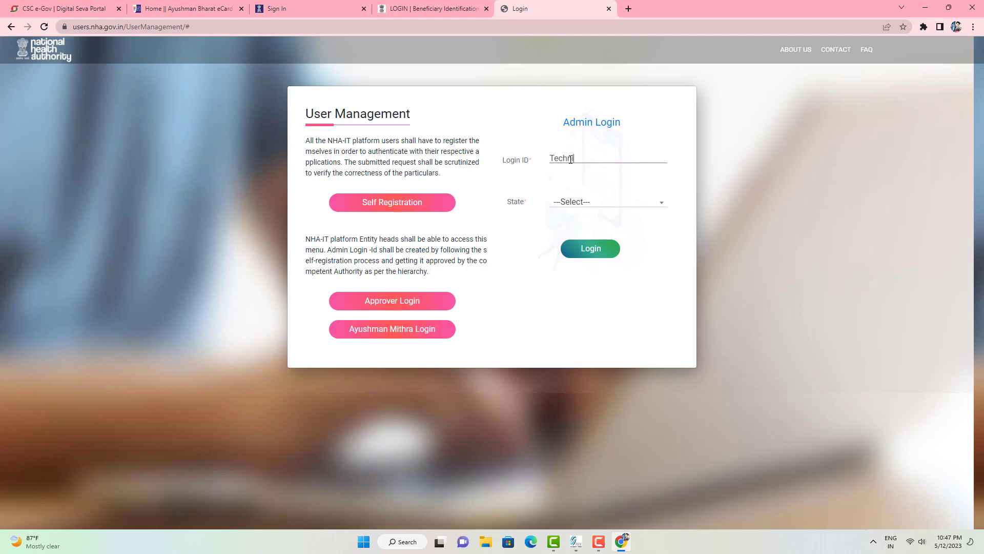
pyautogui.write('Technicalmeher')
pyautogui.click(546, 188)
pyautogui.click(514, 164)
pyautogui.moveTo(510, 160); pyautogui.dragTo(533, 161)
# Select state ODISHA, submit the admin login, and dismiss the No details Available message
pyautogui.click(574, 200)
pyautogui.scroll(-8, 589, 276)
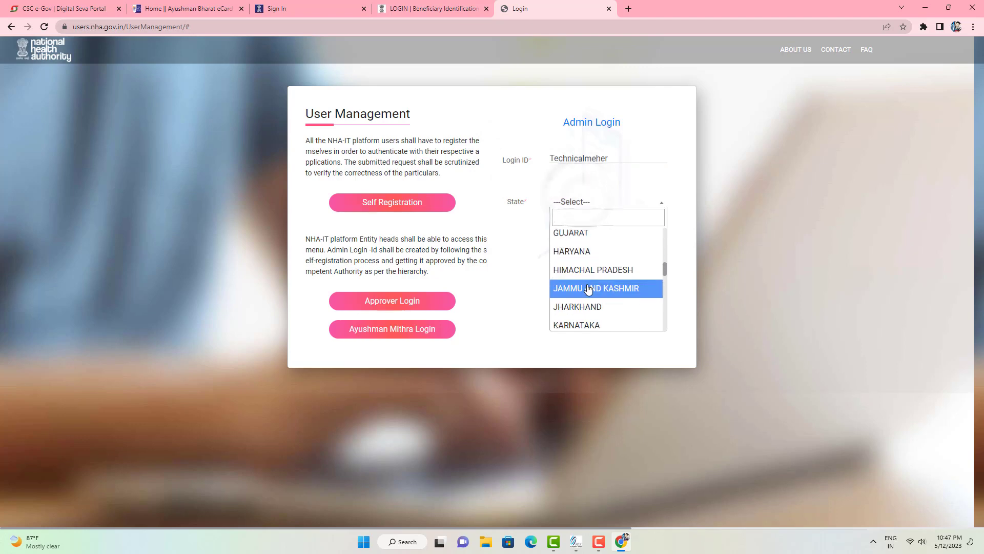
pyautogui.scroll(-2, 588, 287)
pyautogui.scroll(1, 587, 276)
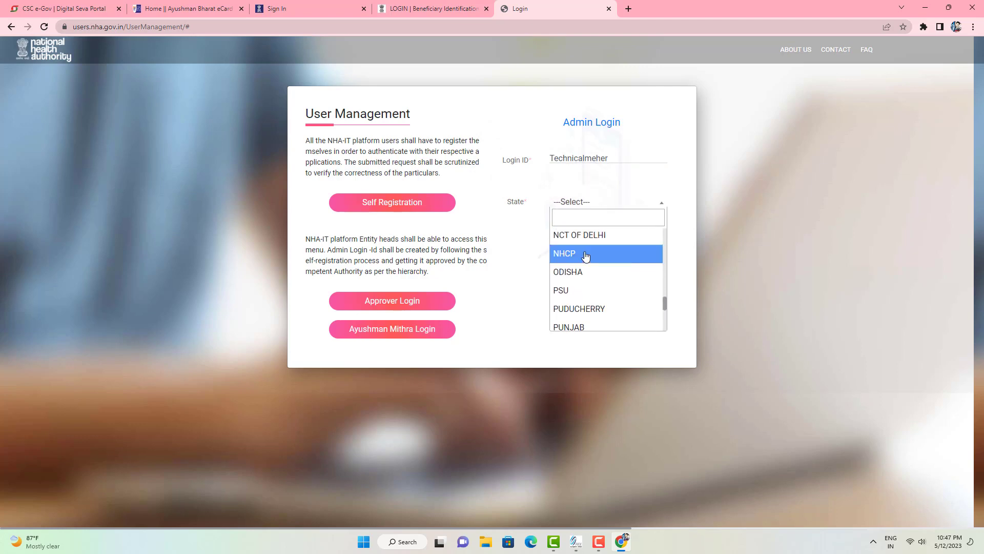
pyautogui.click(584, 270)
pyautogui.click(588, 247)
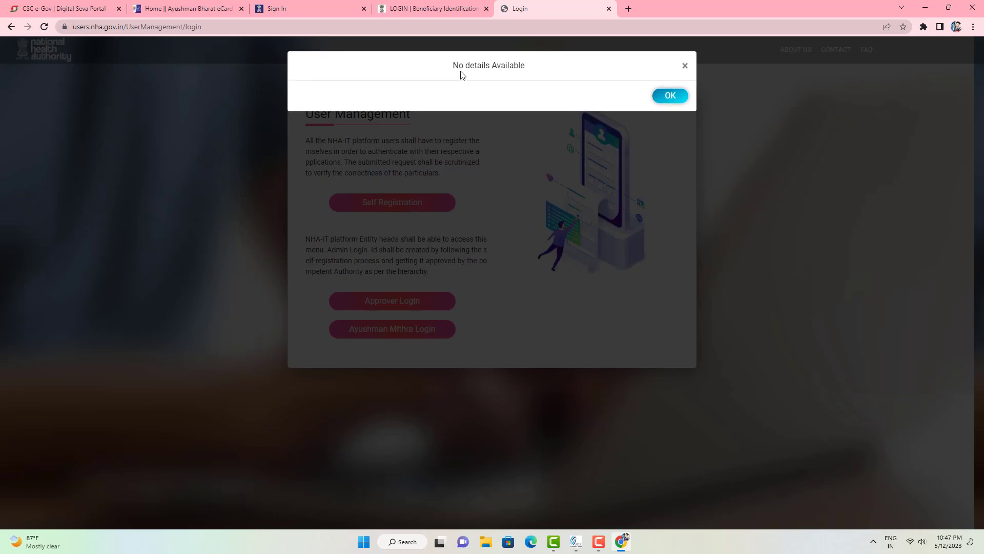
pyautogui.moveTo(460, 75); pyautogui.dragTo(503, 66)
pyautogui.click(673, 99)
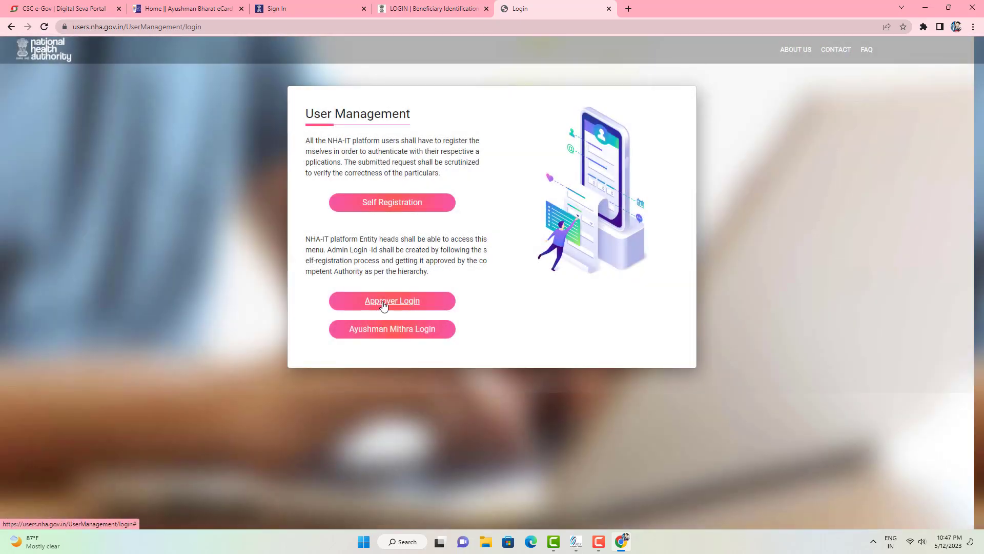
pyautogui.click(384, 306)
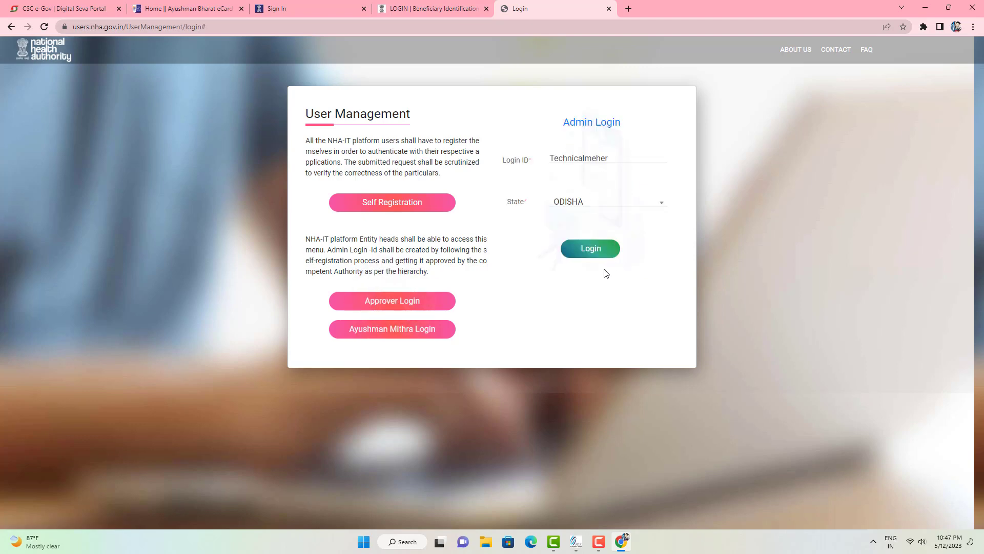
pyautogui.click(600, 255)
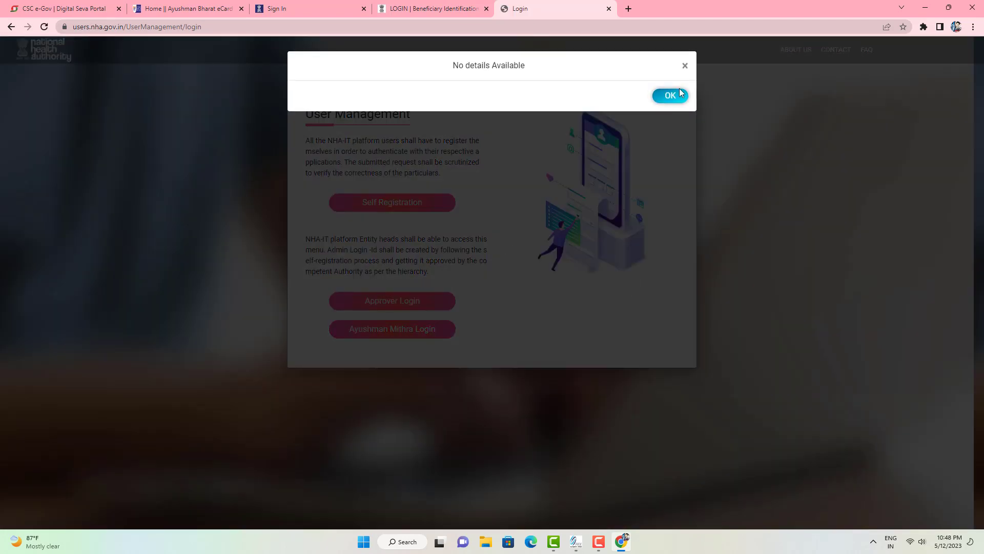
pyautogui.click(671, 97)
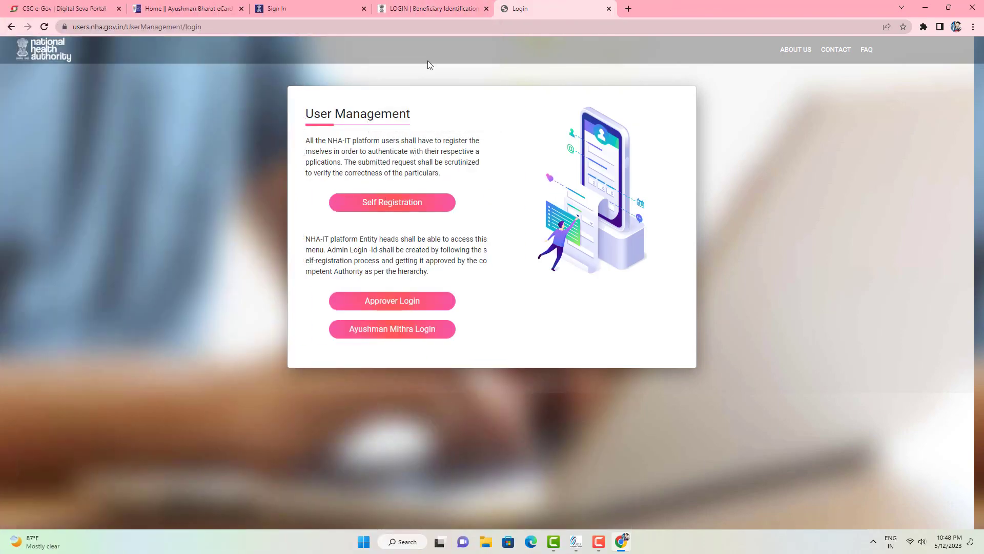
pyautogui.click(78, 7)
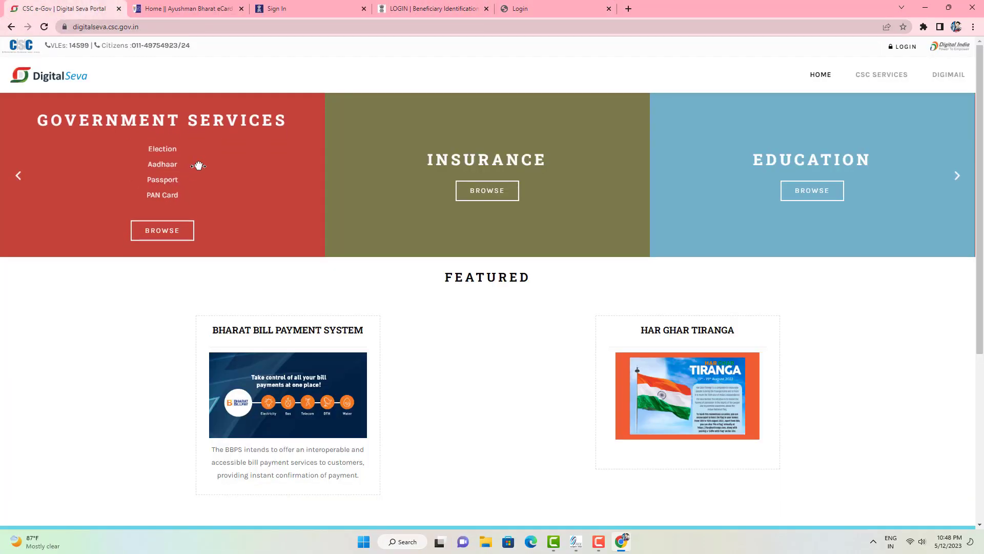
# Switch to the Home || Ayushman Bharat eCard page
pyautogui.click(171, 10)
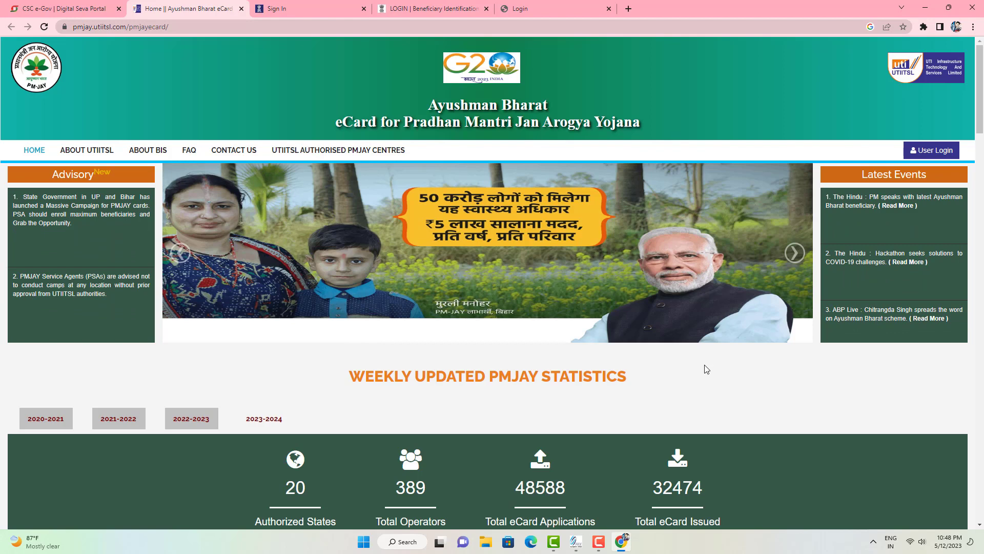
# Open and close the eCard user login form, then open the UTIITSL Authorised PMJAY Centres list
pyautogui.click(930, 151)
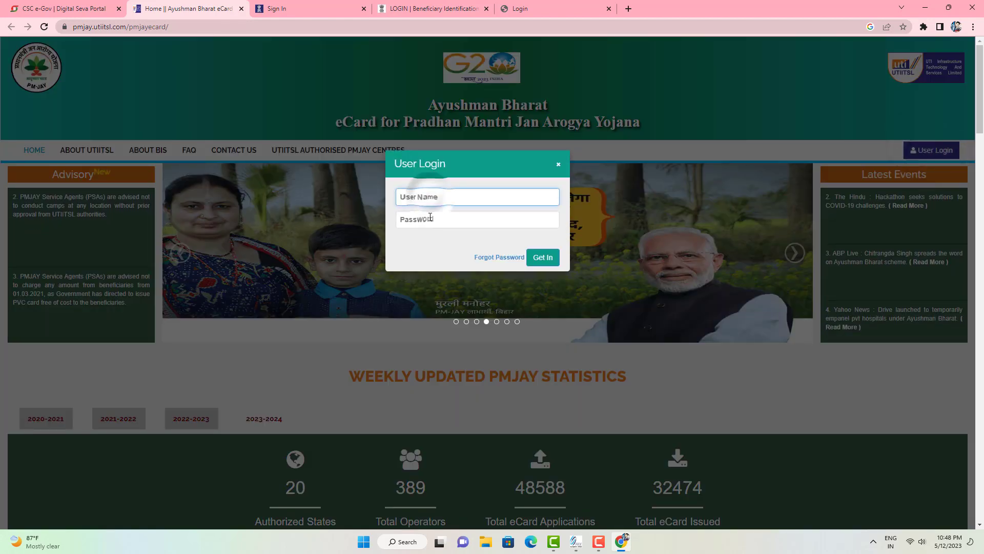
pyautogui.click(429, 219)
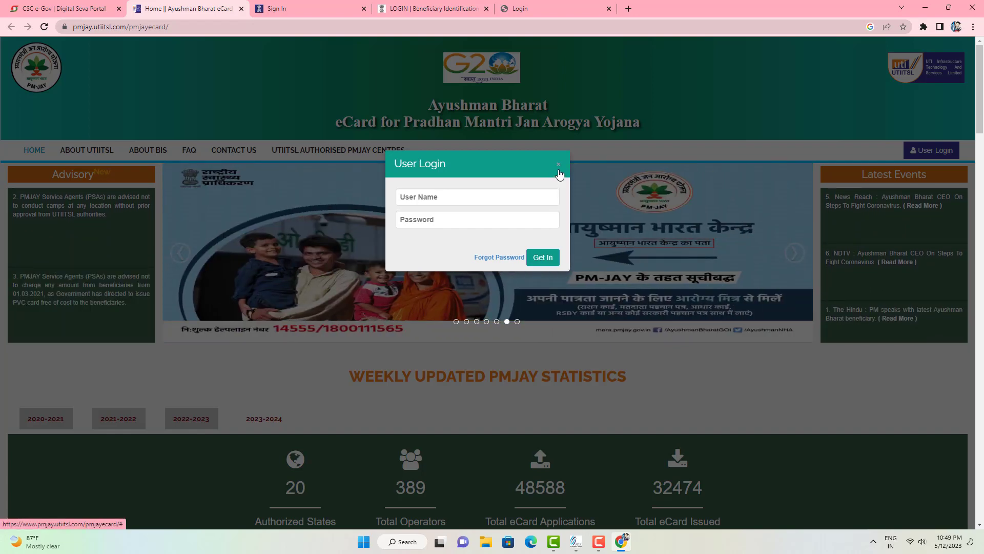
pyautogui.click(559, 165)
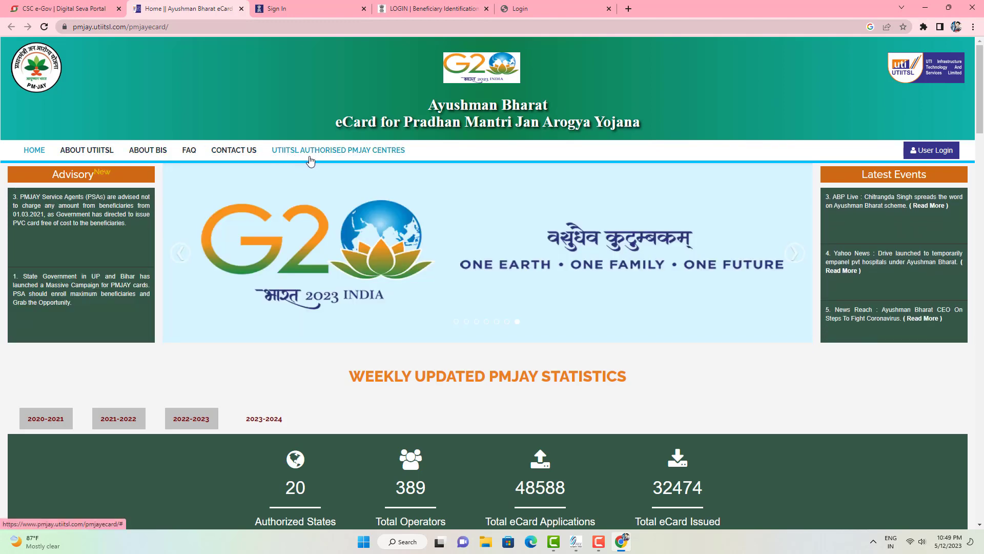
pyautogui.click(380, 153)
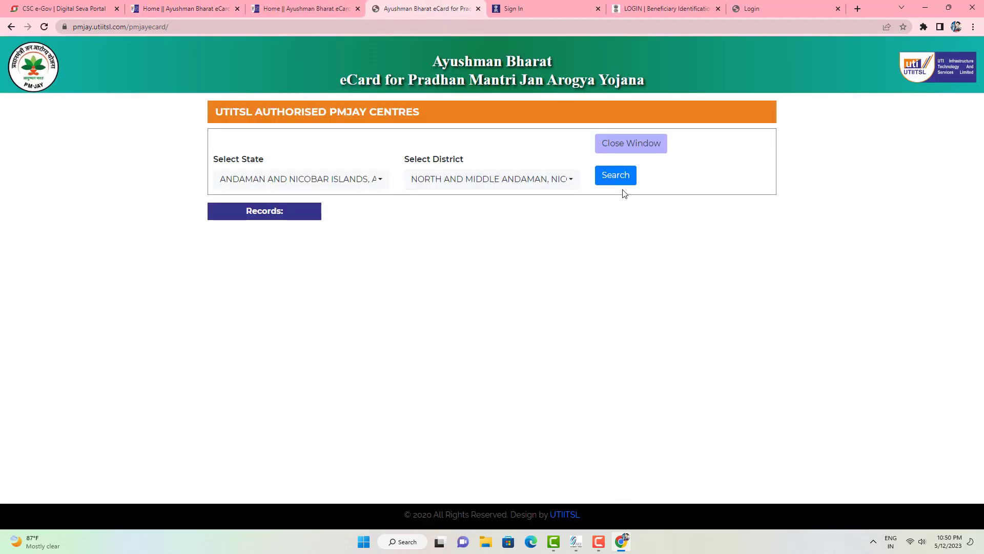
# Search the centres, filter the table with 'odish' to the Rayagada centre, then return Home
pyautogui.click(615, 177)
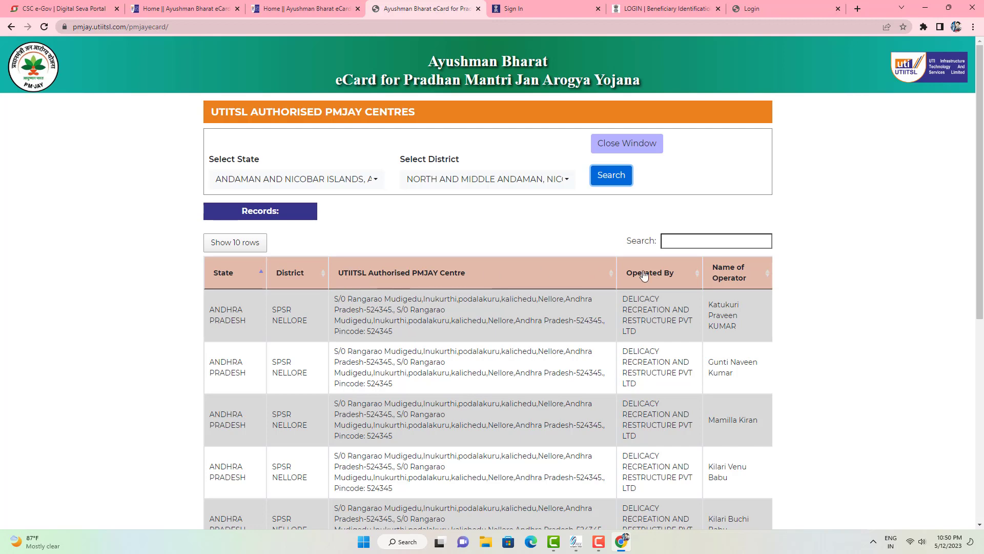
pyautogui.click(715, 244)
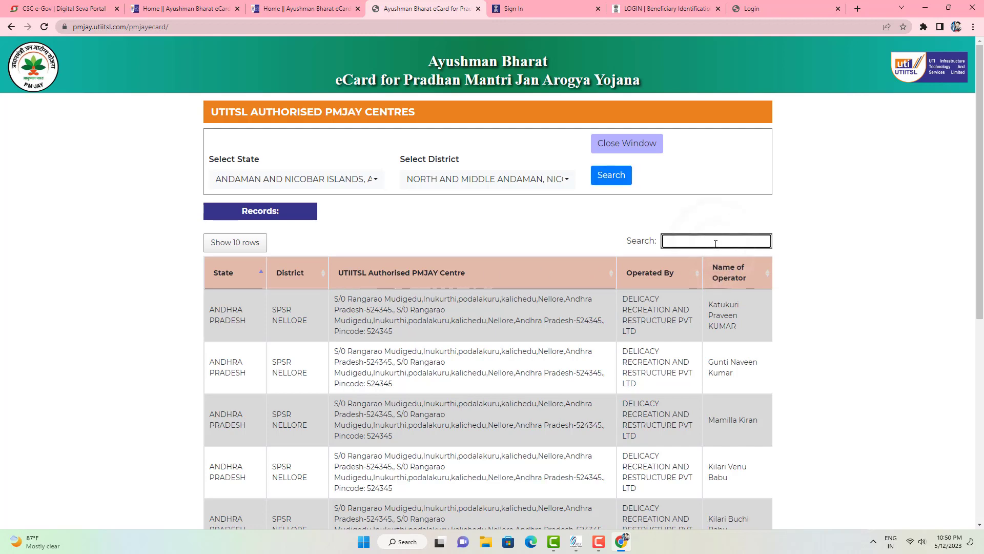
pyautogui.write('odisha')
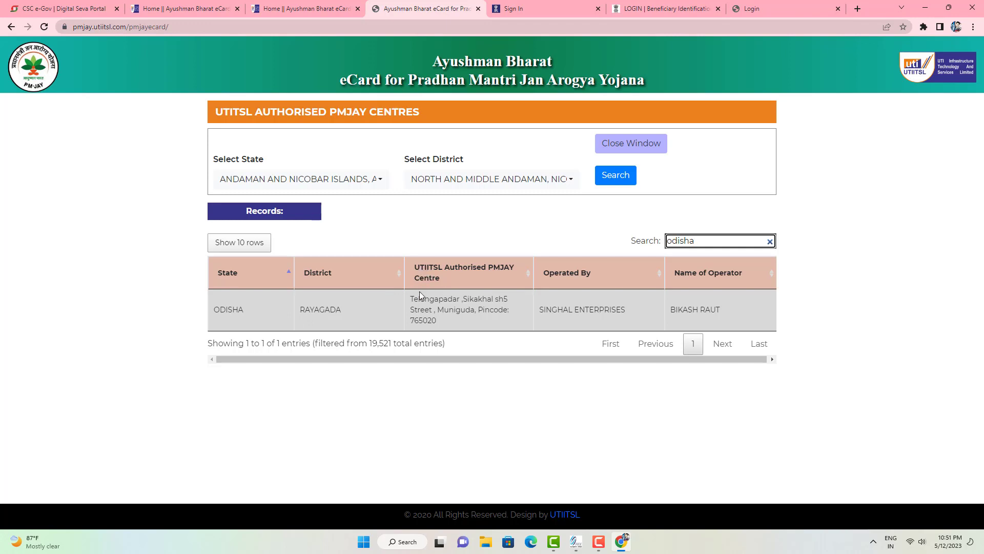
pyautogui.moveTo(417, 299); pyautogui.dragTo(439, 329)
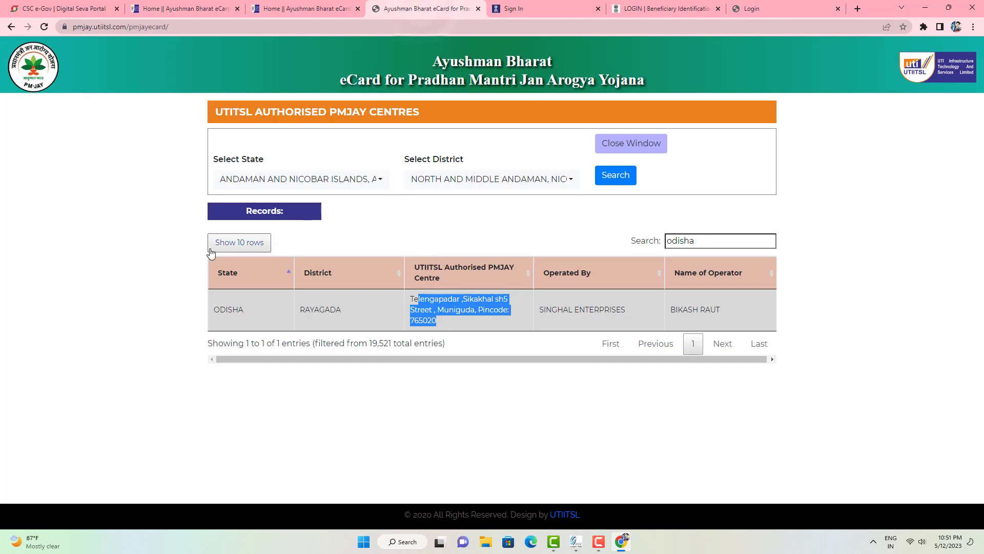
pyautogui.click(184, 234)
pyautogui.click(315, 6)
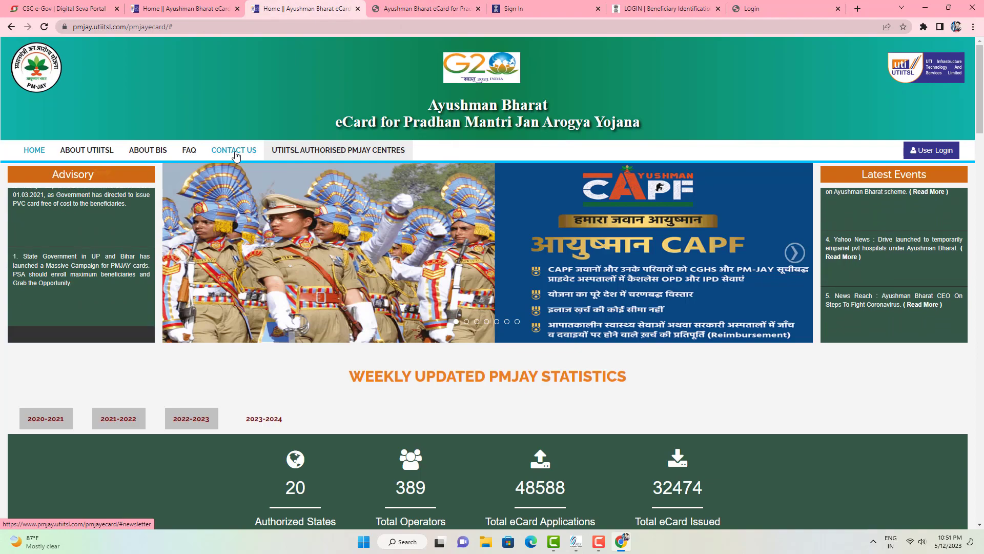
# Bring up the Contact Us page with its regional office listings
pyautogui.click(236, 151)
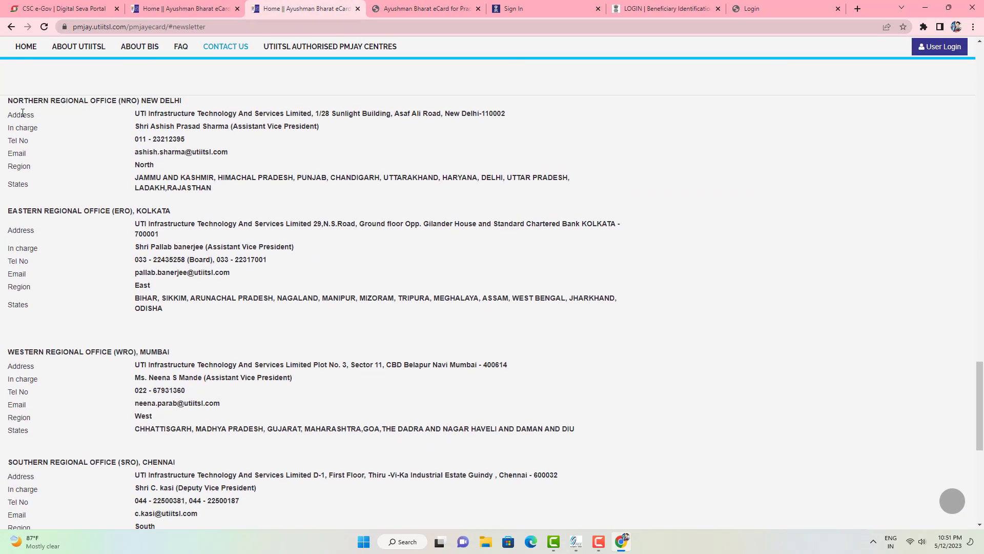
pyautogui.click(12, 102)
pyautogui.click(21, 214)
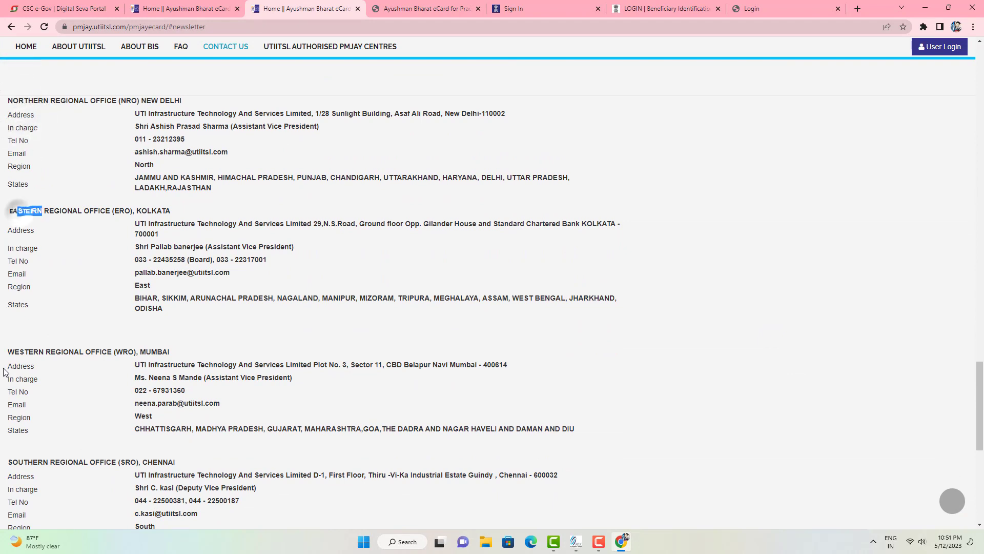
pyautogui.click(35, 354)
pyautogui.click(29, 173)
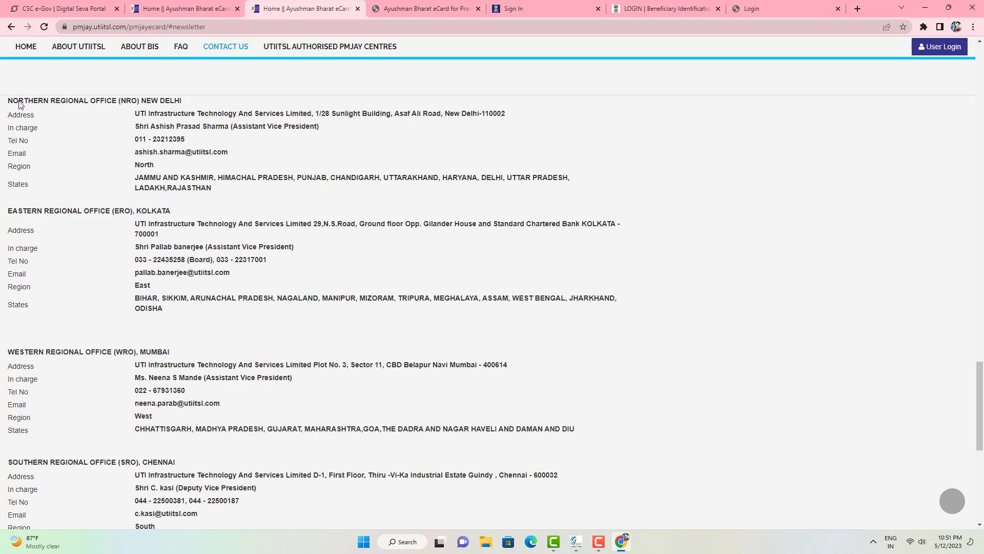
# Review the Northern regional office (New Delhi) heading and its list of states
pyautogui.moveTo(15, 100); pyautogui.dragTo(56, 101)
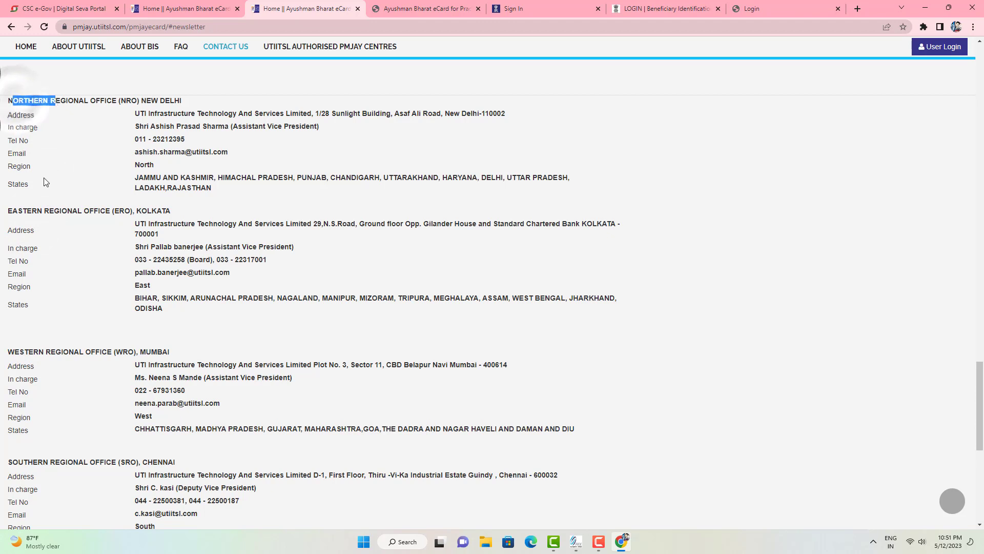
pyautogui.moveTo(19, 212); pyautogui.dragTo(50, 212)
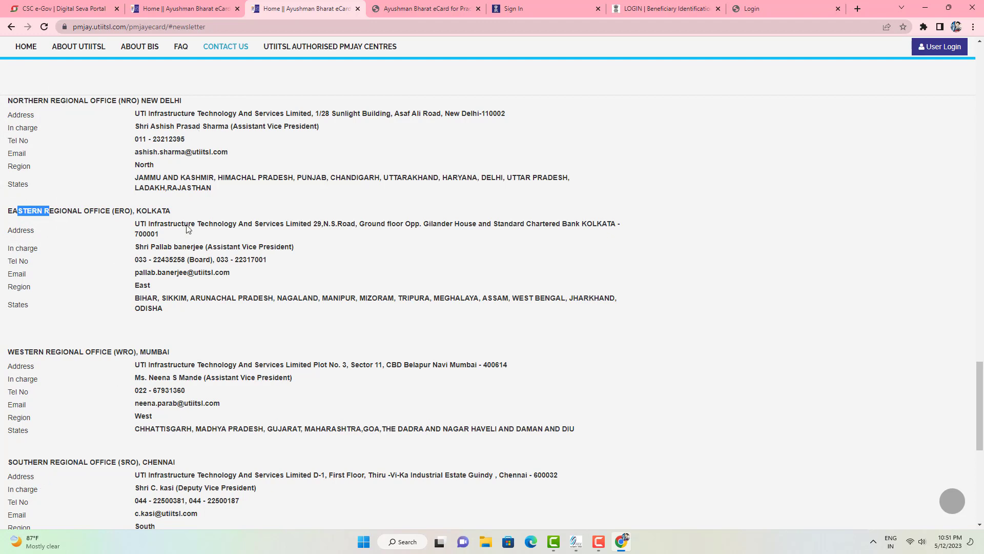
pyautogui.moveTo(158, 102); pyautogui.dragTo(172, 104)
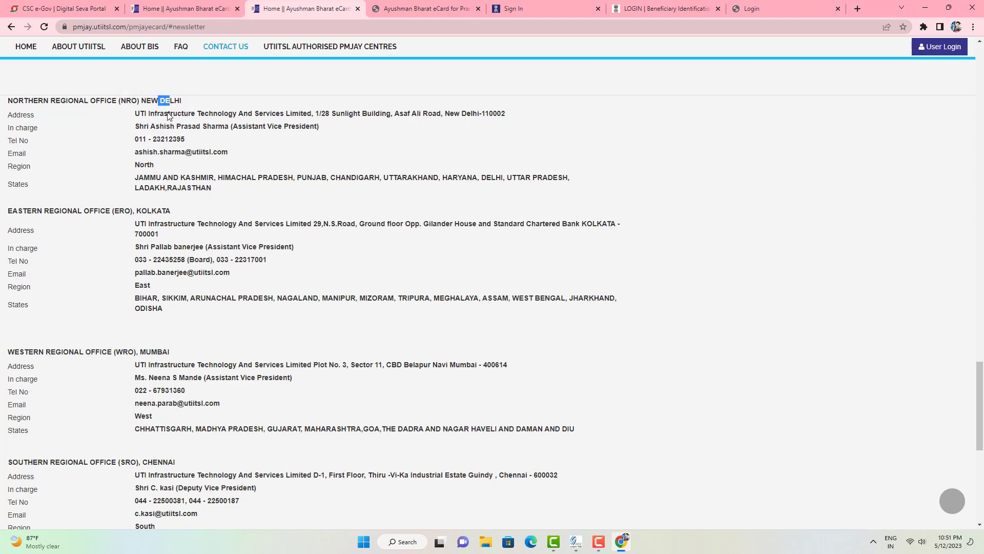
pyautogui.click(162, 106)
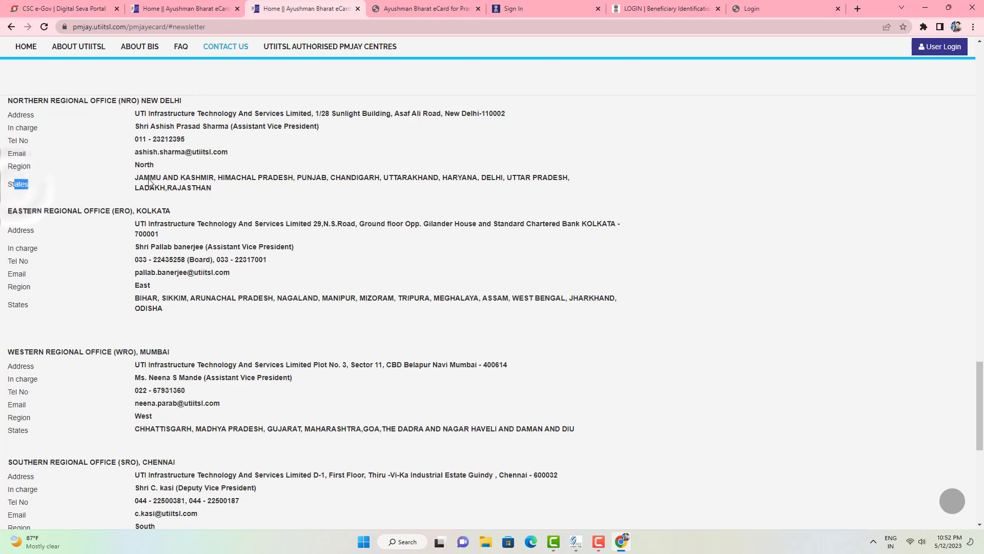
pyautogui.moveTo(143, 179); pyautogui.dragTo(518, 180)
pyautogui.click(489, 179)
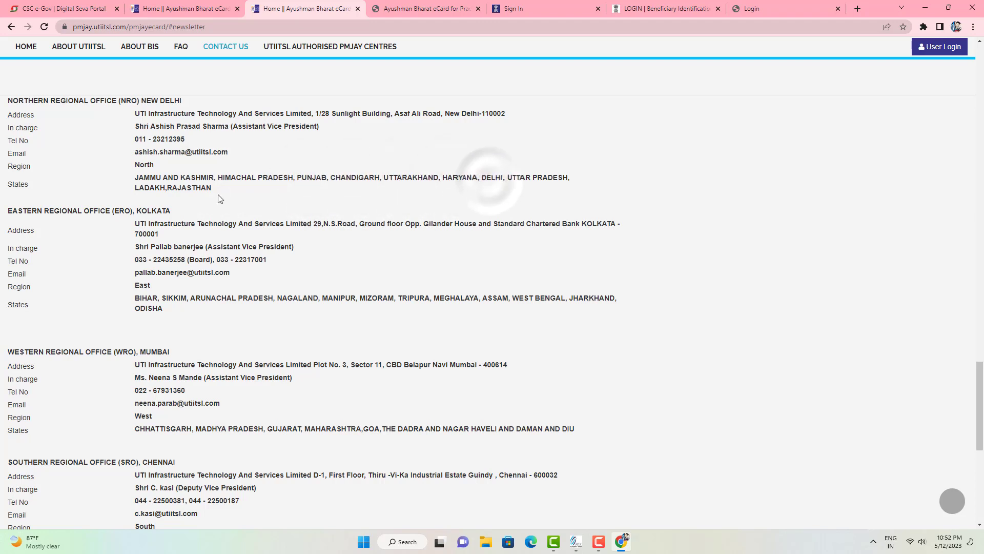
pyautogui.tripleClick(163, 191)
pyautogui.click(174, 197)
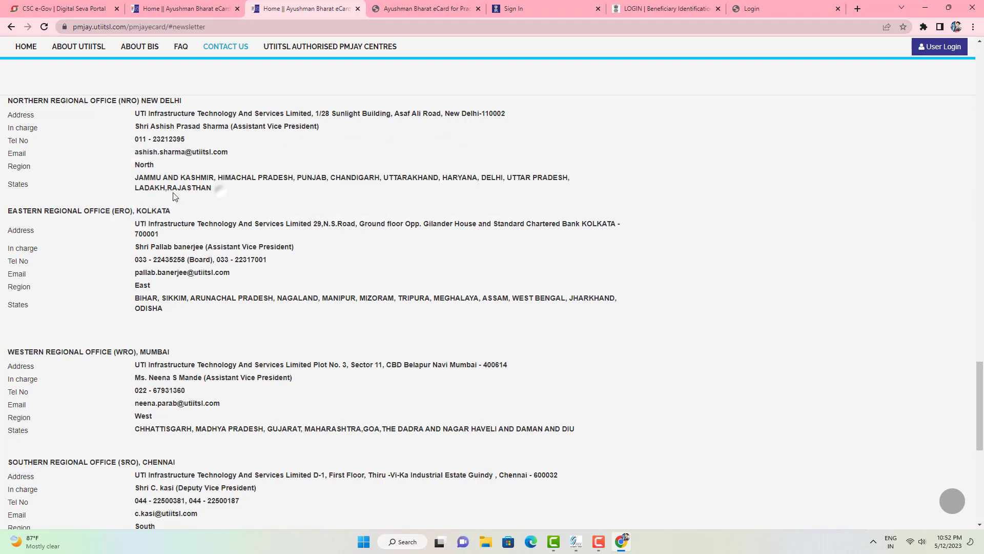
# Review the Eastern regional office states, including Arunachal Pradesh, Jharkhand and Odisha
pyautogui.moveTo(12, 212); pyautogui.dragTo(45, 218)
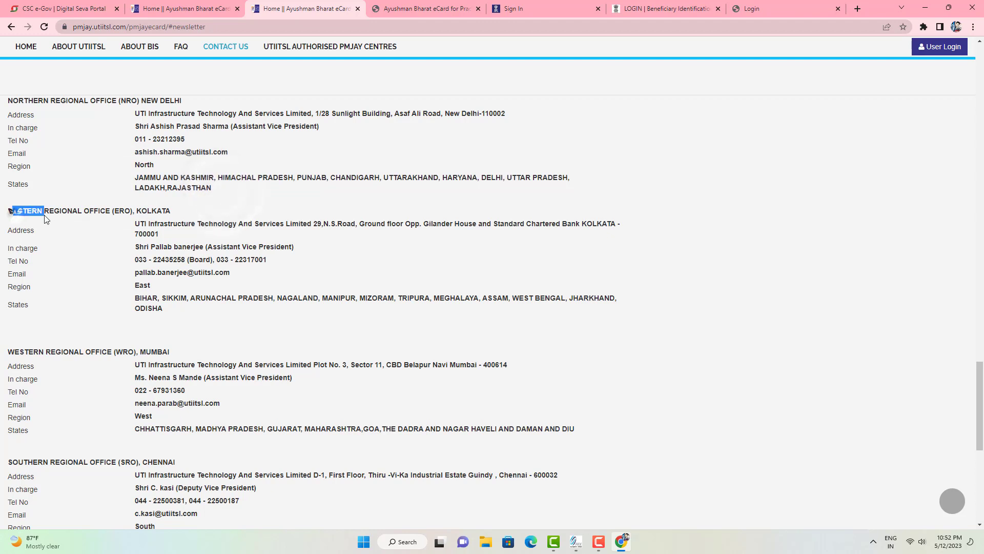
pyautogui.click(165, 306)
pyautogui.moveTo(205, 299); pyautogui.dragTo(590, 302)
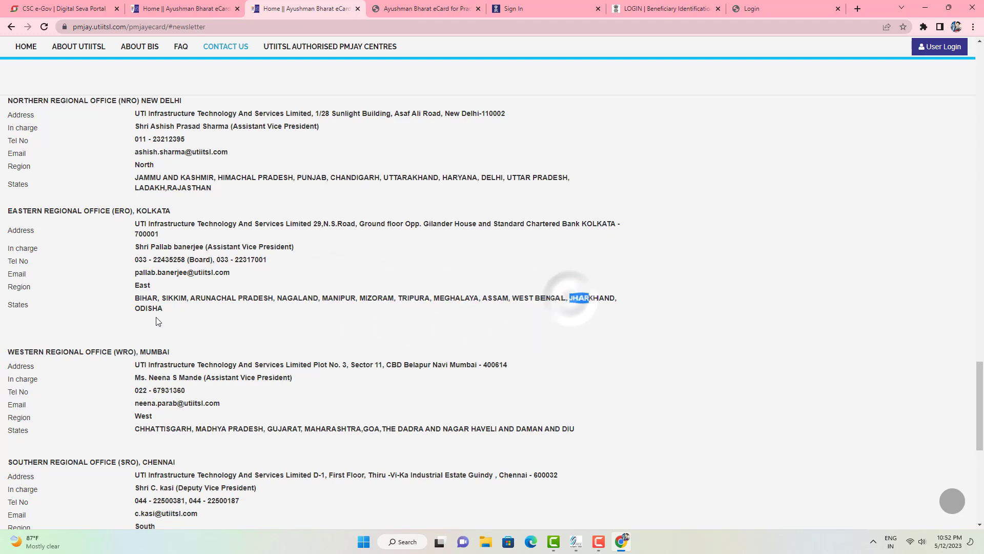
pyautogui.moveTo(146, 308); pyautogui.dragTo(153, 308)
# Review the Western office states, including Maharashtra, and the Southern office states
pyautogui.scroll(-1, 143, 369)
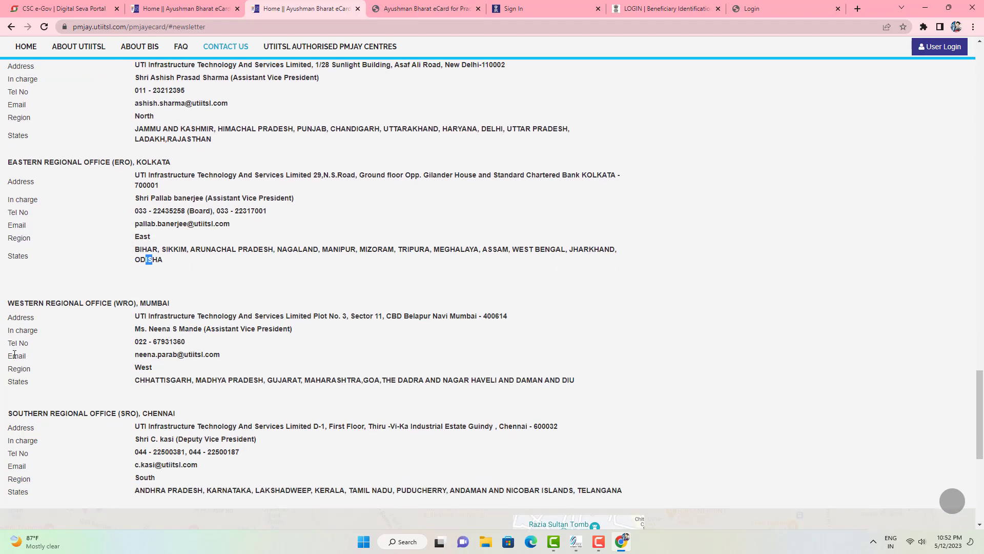
pyautogui.moveTo(136, 379); pyautogui.dragTo(252, 386)
pyautogui.click(280, 382)
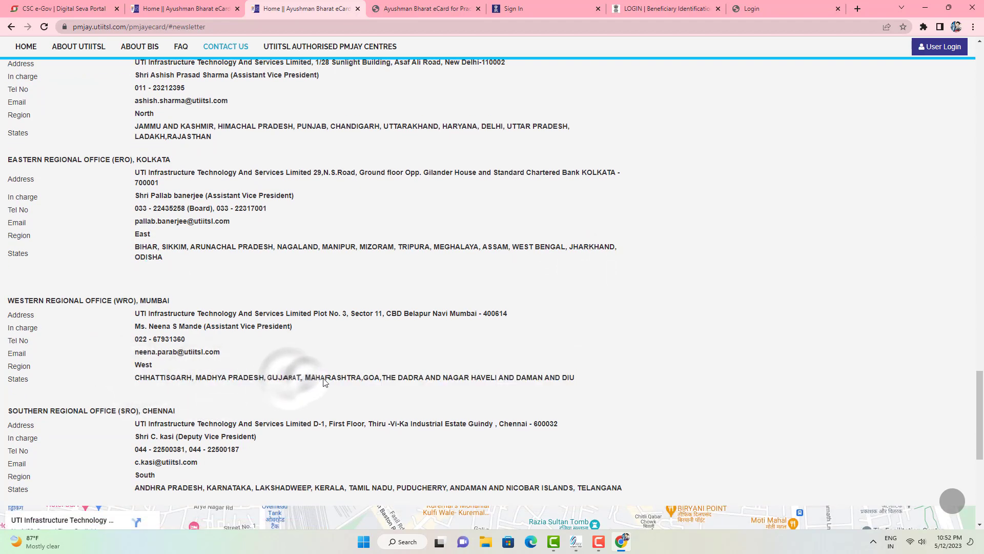
pyautogui.moveTo(320, 379); pyautogui.dragTo(363, 382)
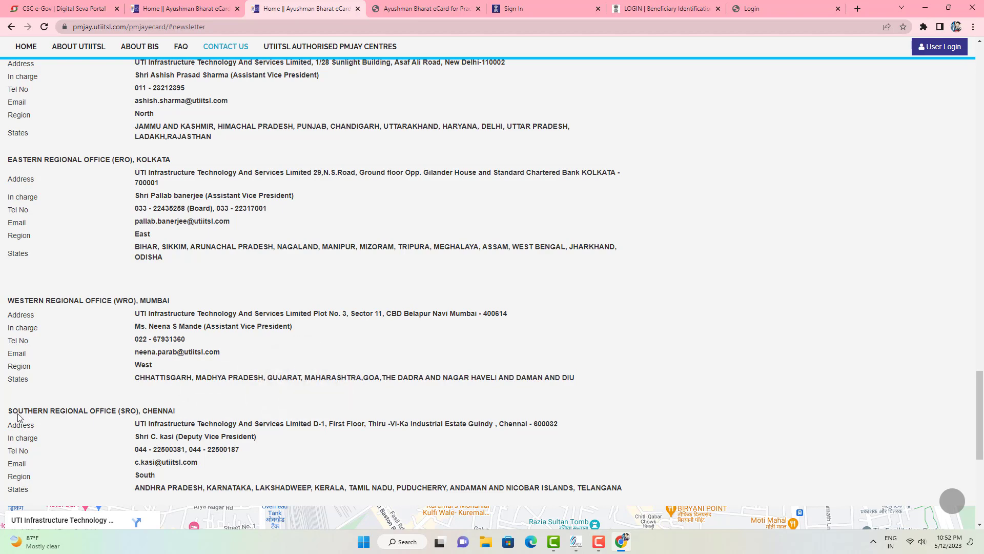
pyautogui.scroll(-1, 163, 484)
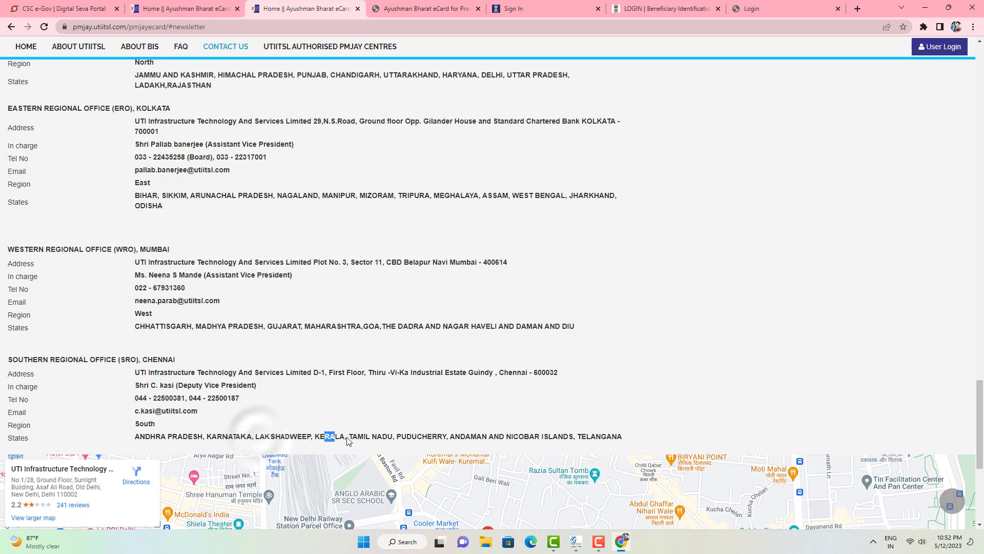
pyautogui.moveTo(365, 437); pyautogui.dragTo(564, 440)
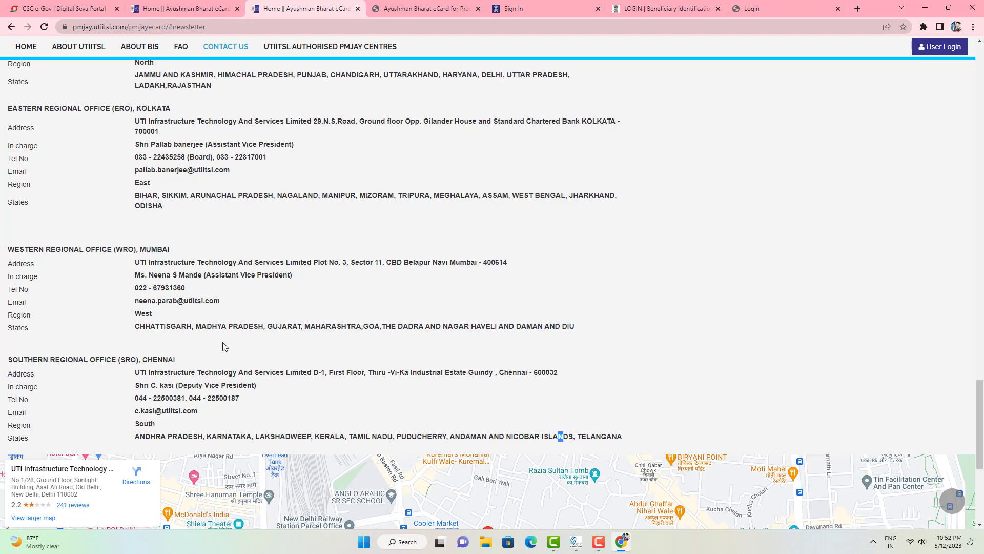
pyautogui.scroll(1, 223, 346)
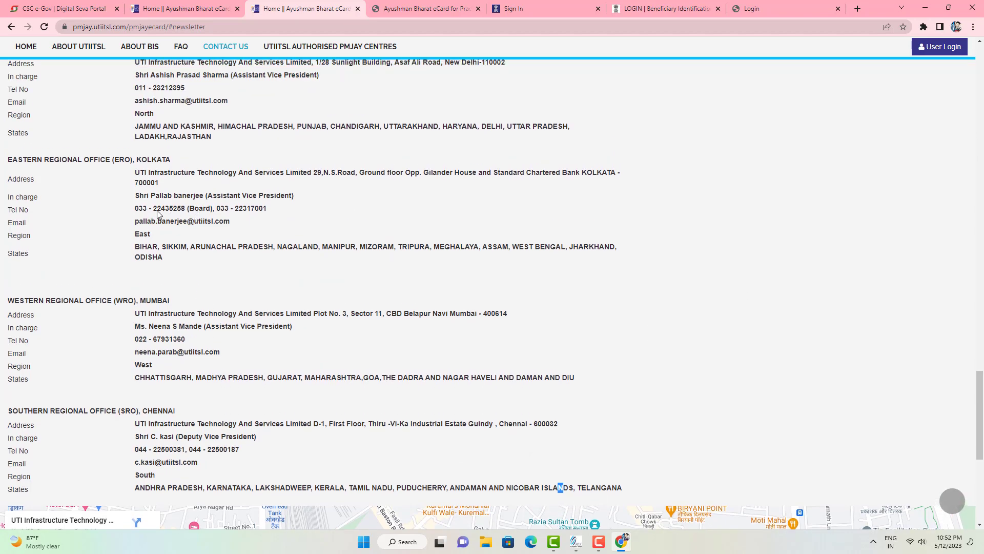
pyautogui.click(144, 225)
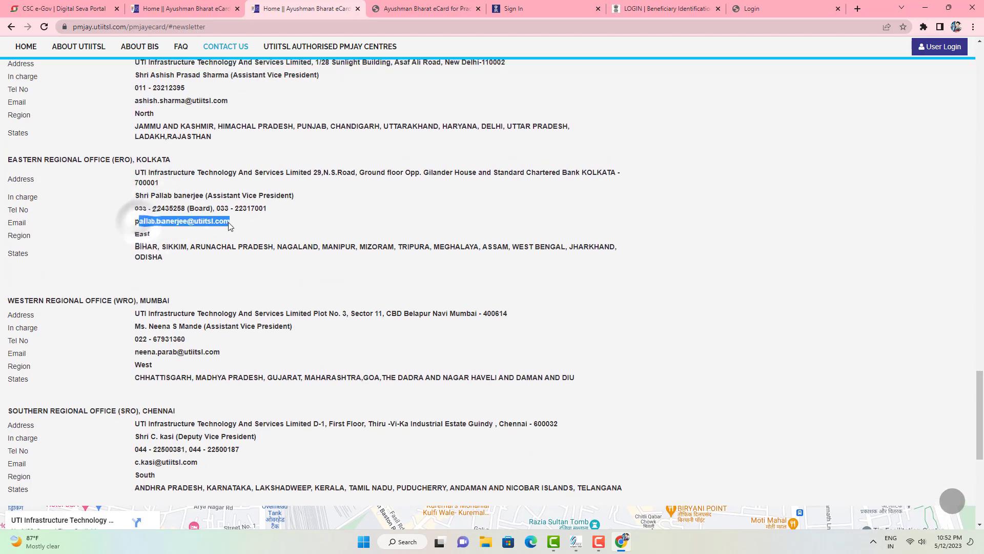
pyautogui.scroll(1, 224, 232)
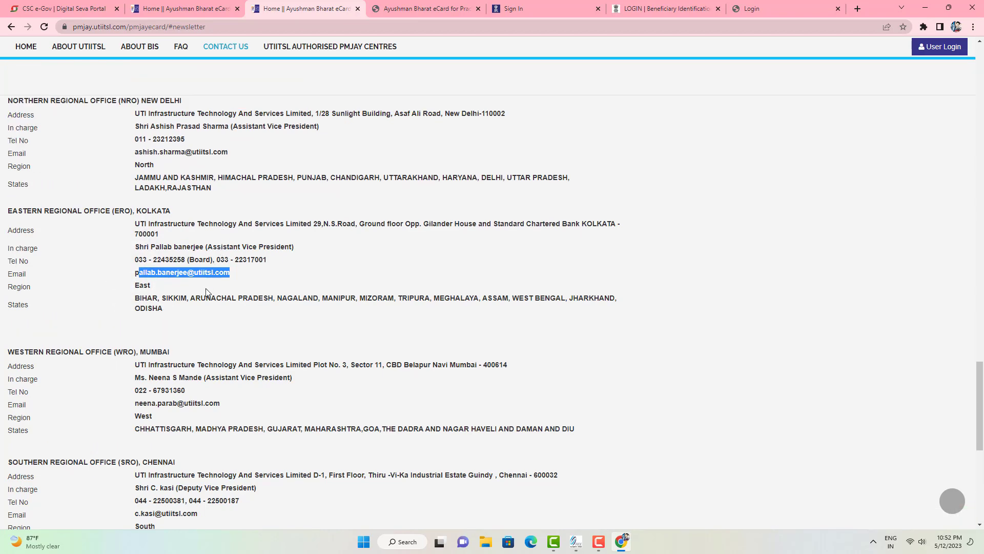